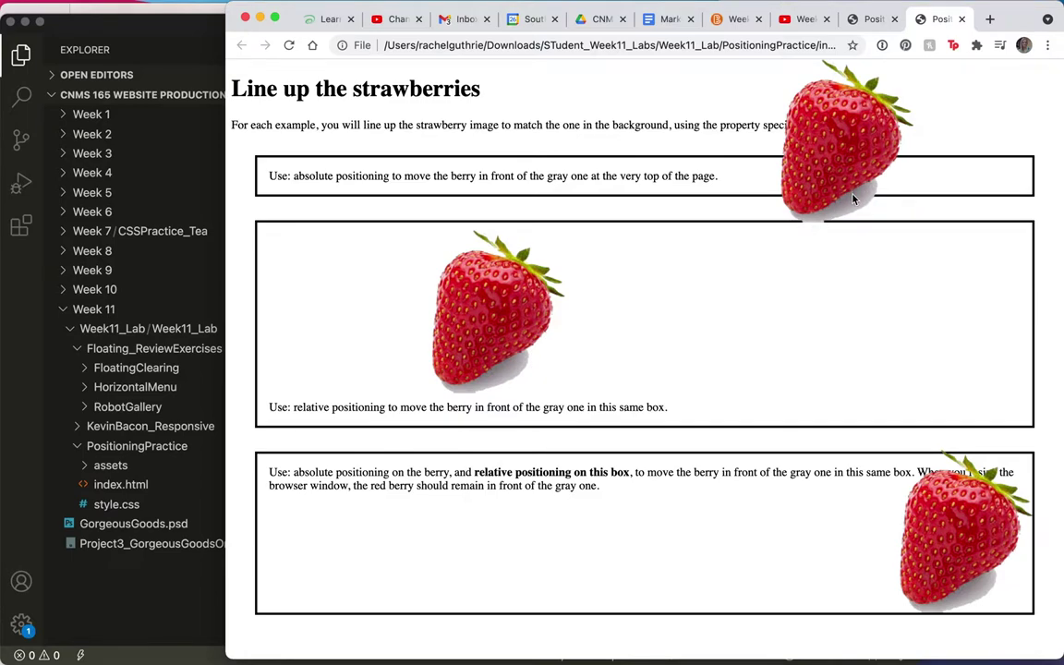
- Narrow the Chrome window so VS Code's project files show beside the strawberry page
{"action": "left_click_drag", "start_coordinate": [226, 490], "coordinate": [450, 491]}
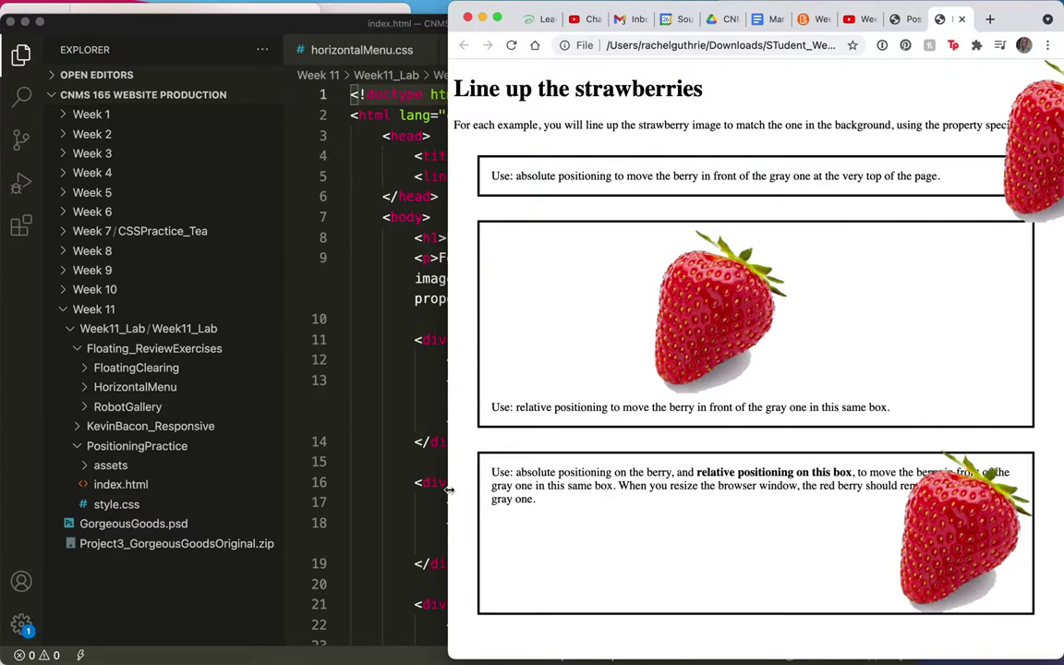
- Collapse Floating_ReviewExercises, open the PositioningPractice index.html, and widen the editor window
{"action": "left_click", "coordinate": [76, 350]}
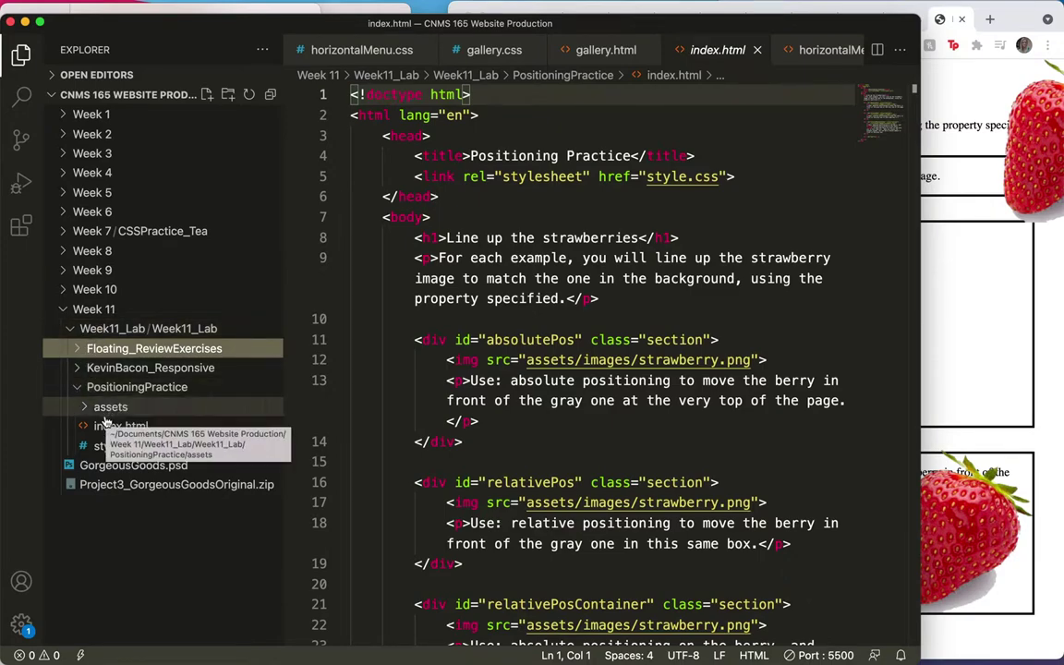
{"action": "left_click", "coordinate": [104, 426]}
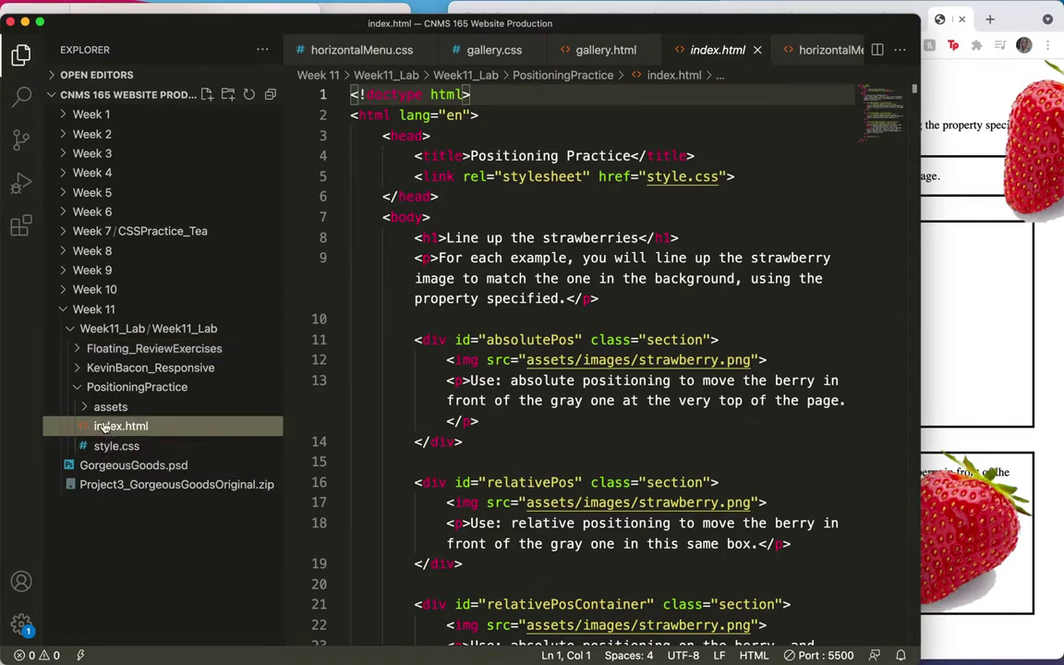
{"action": "left_click_drag", "start_coordinate": [921, 250], "coordinate": [1023, 249]}
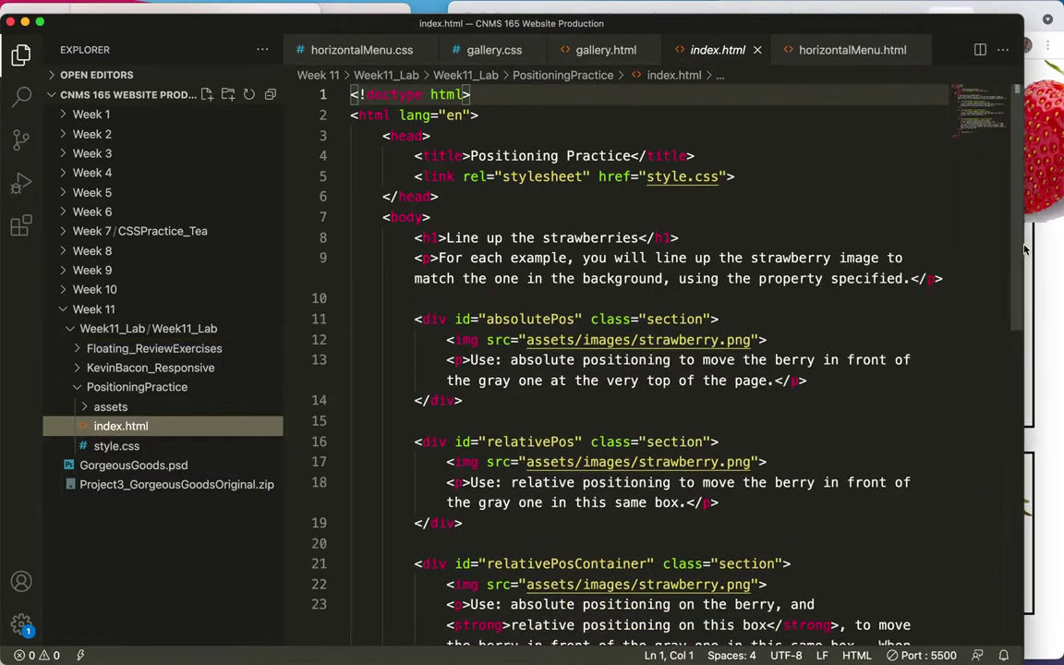
- Scroll down and select the absolutePos div block with its strawberry image
{"action": "scroll", "coordinate": [473, 259], "scroll_direction": "down", "scroll_amount": 4}
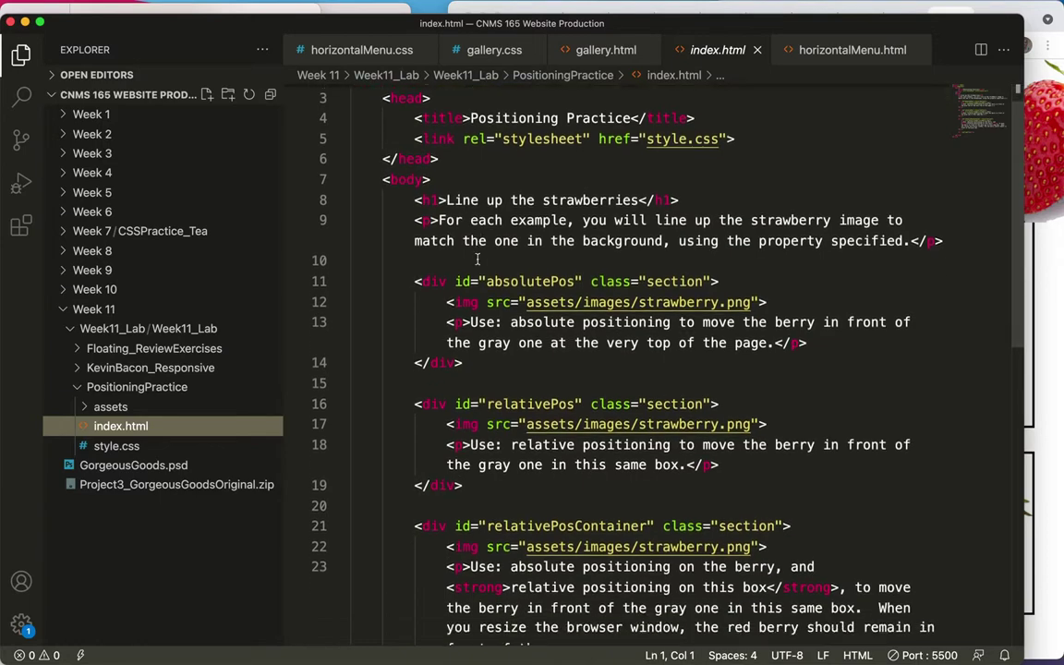
{"action": "scroll", "coordinate": [476, 259], "scroll_direction": "down", "scroll_amount": 2}
{"action": "scroll", "coordinate": [473, 240], "scroll_direction": "down", "scroll_amount": 2}
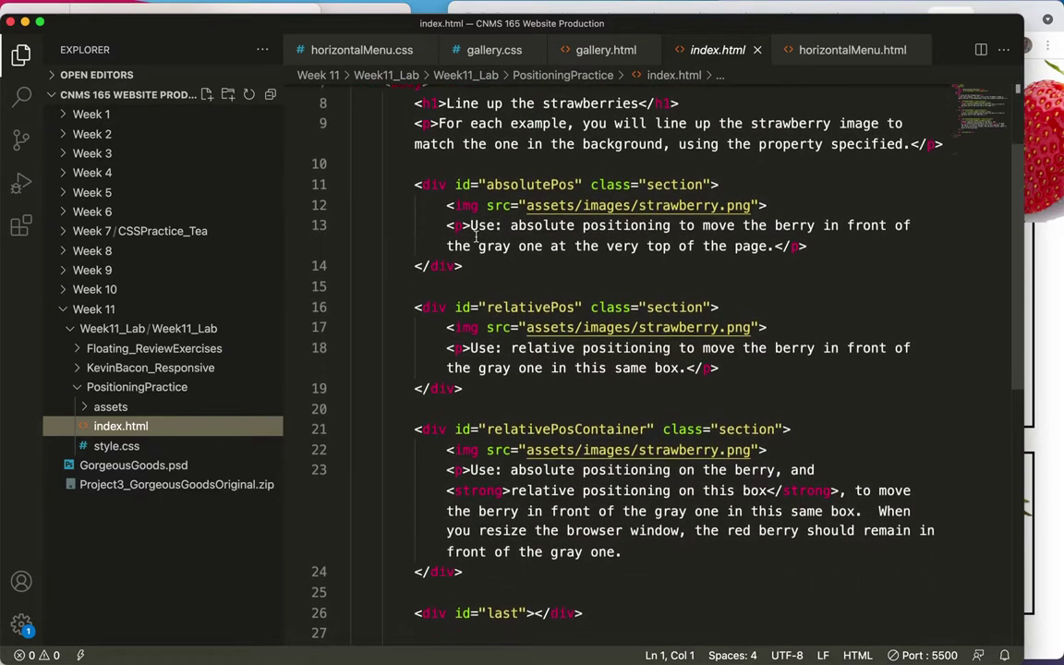
{"action": "left_click_drag", "start_coordinate": [415, 165], "coordinate": [464, 245]}
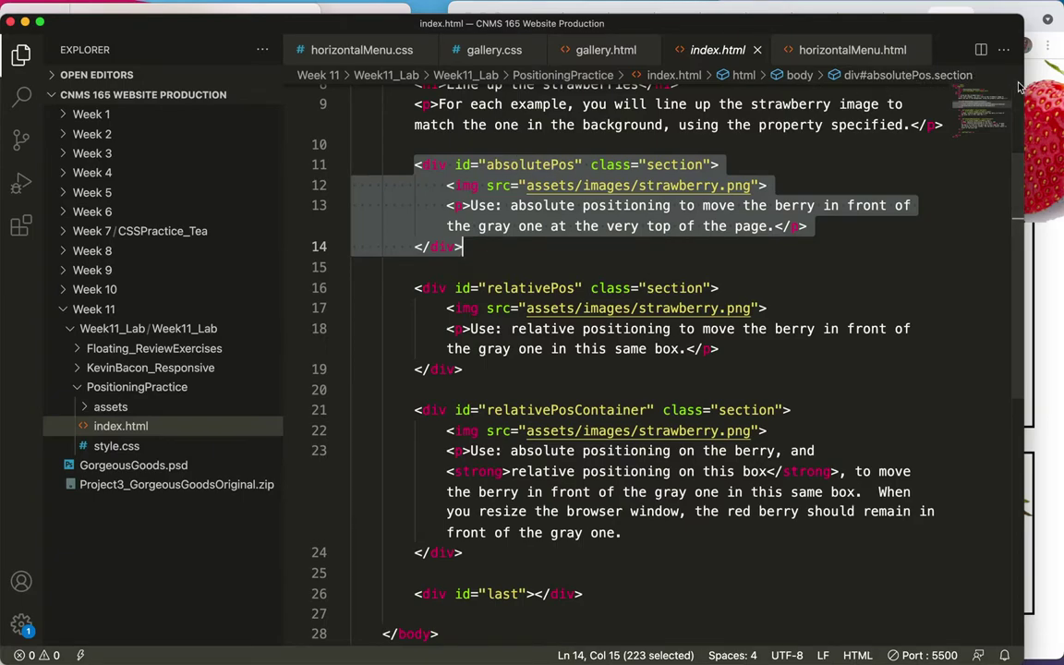
{"action": "key", "text": "super+Tab"}
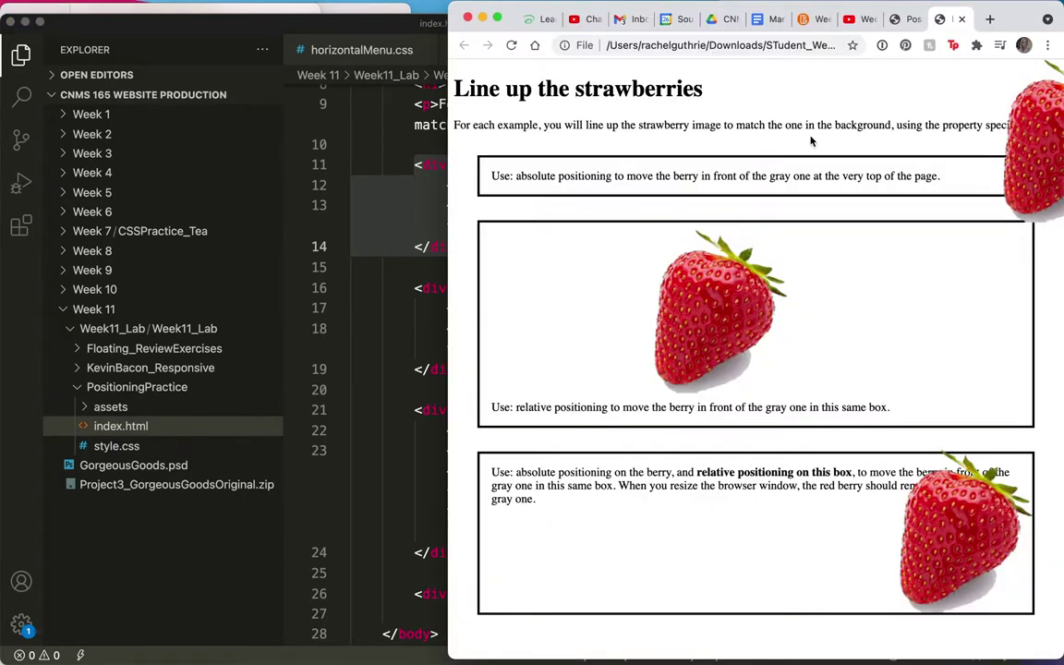
{"action": "mouse_move", "coordinate": [446, 225]}
{"action": "left_mouse_down"}
{"action": "mouse_move", "coordinate": [231, 239]}
{"action": "mouse_move", "coordinate": [394, 240]}
{"action": "left_mouse_up"}
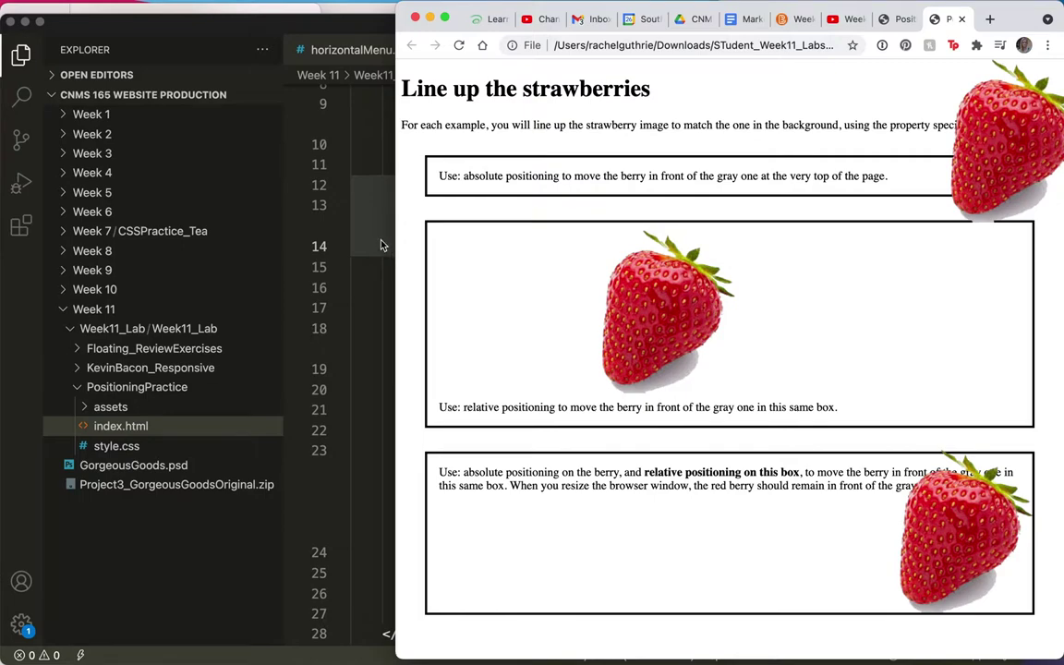
{"action": "left_click", "coordinate": [383, 245]}
{"action": "left_click", "coordinate": [412, 288]}
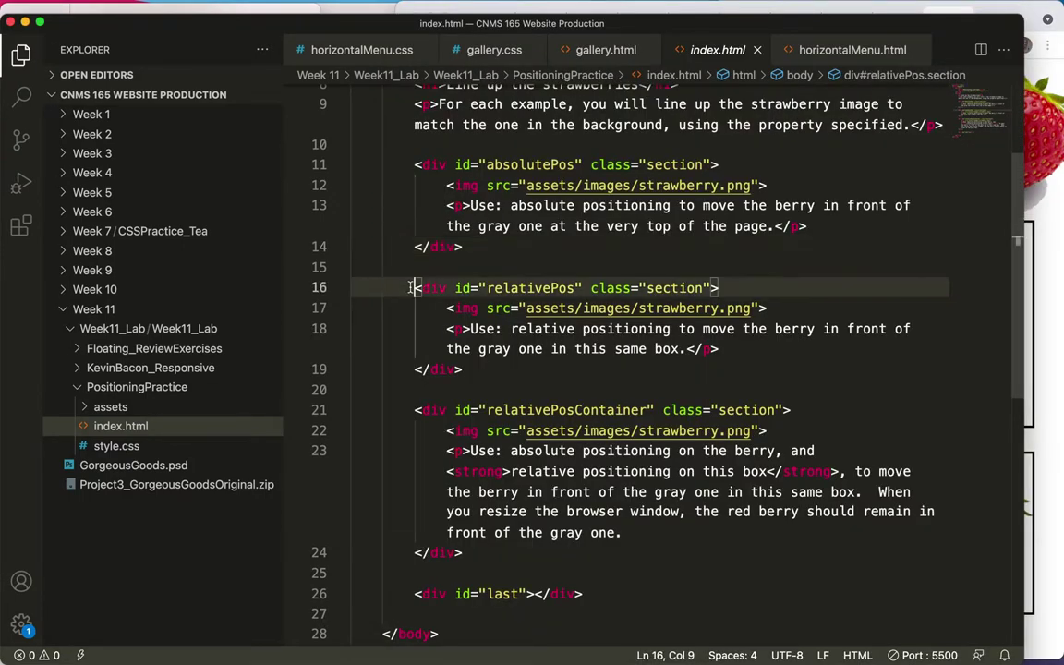
{"action": "left_click_drag", "start_coordinate": [412, 287], "coordinate": [461, 369]}
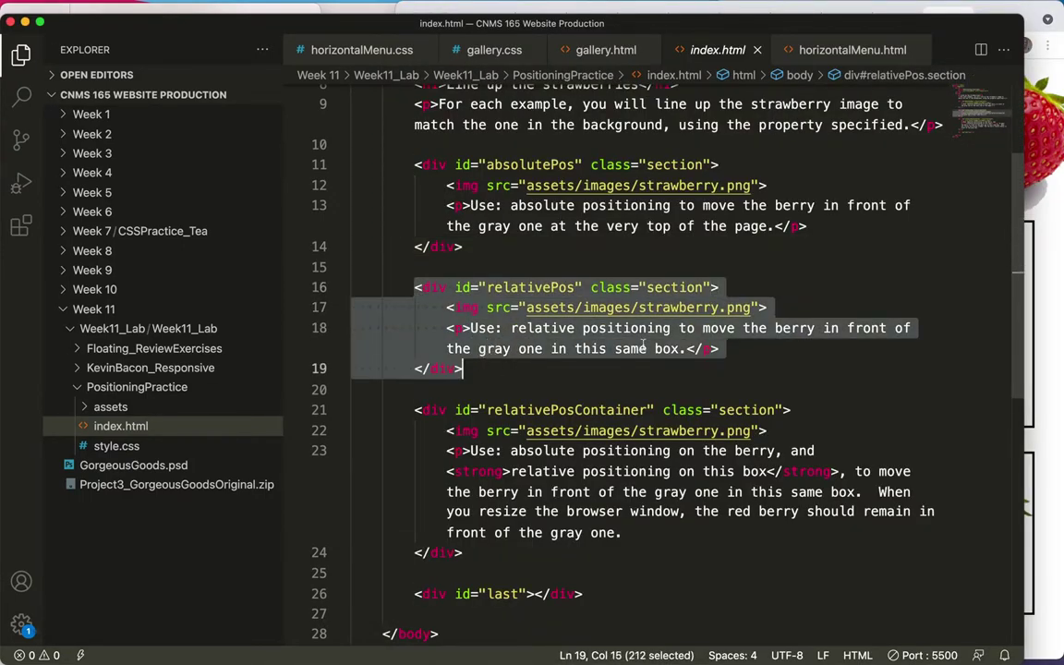
{"action": "left_click", "coordinate": [1031, 305]}
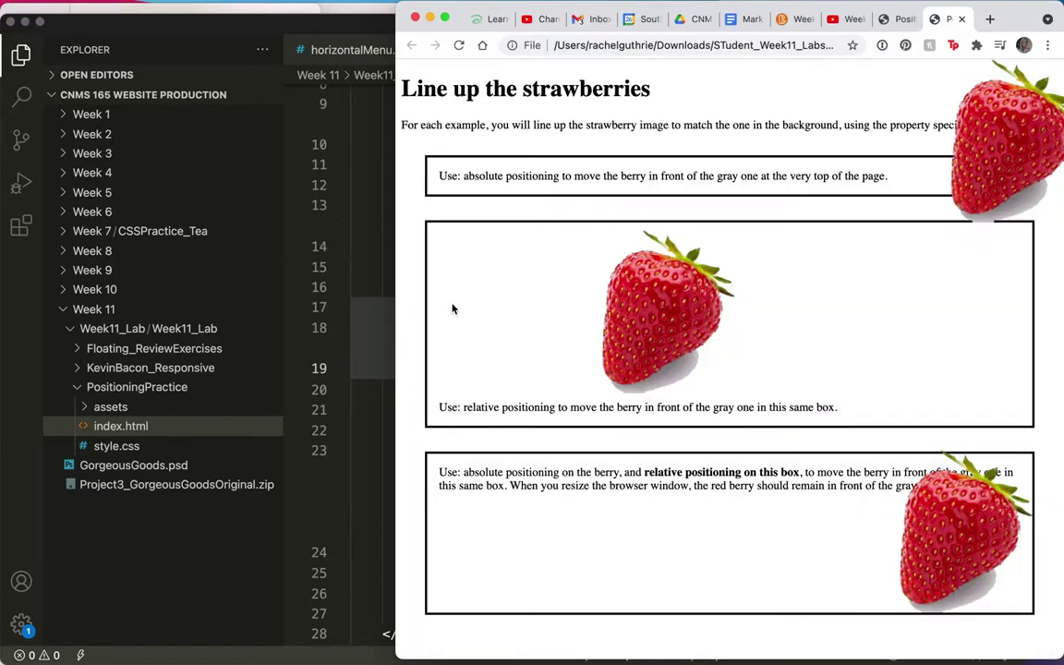
{"action": "mouse_move", "coordinate": [396, 311]}
{"action": "left_mouse_down"}
{"action": "mouse_move", "coordinate": [253, 308]}
{"action": "mouse_move", "coordinate": [491, 298]}
{"action": "left_mouse_up"}
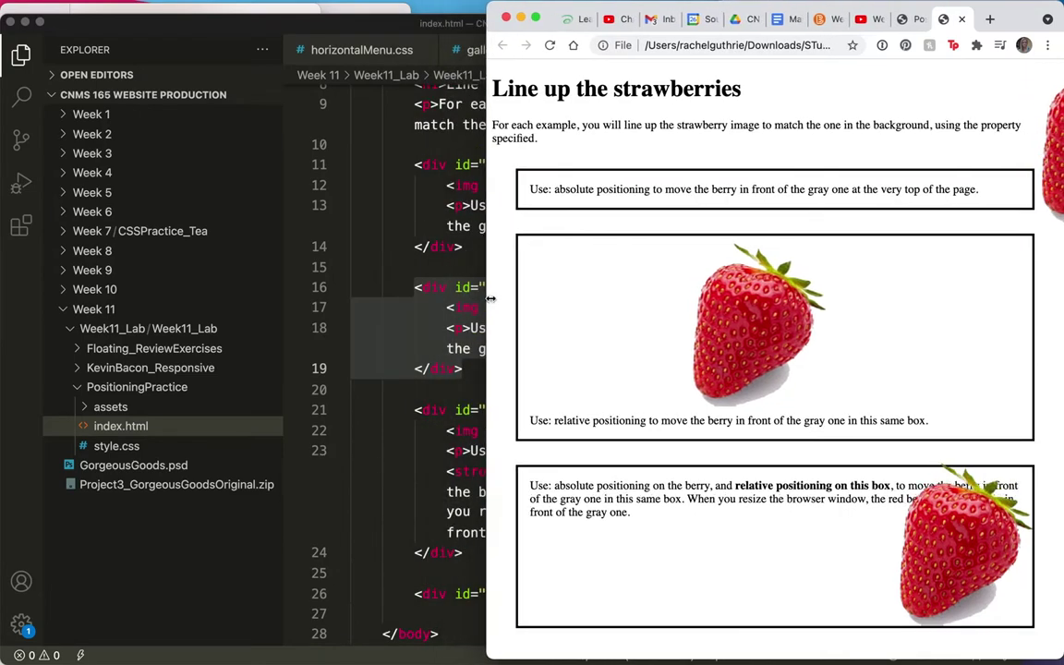
{"action": "left_click_drag", "start_coordinate": [490, 299], "coordinate": [361, 309]}
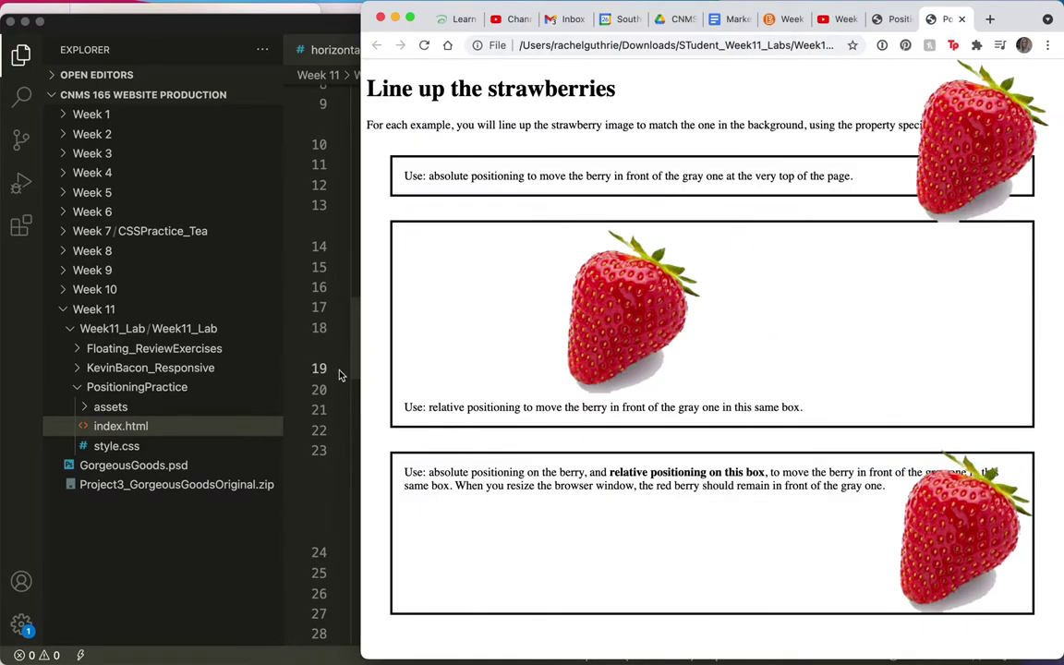
{"action": "left_click", "coordinate": [346, 372]}
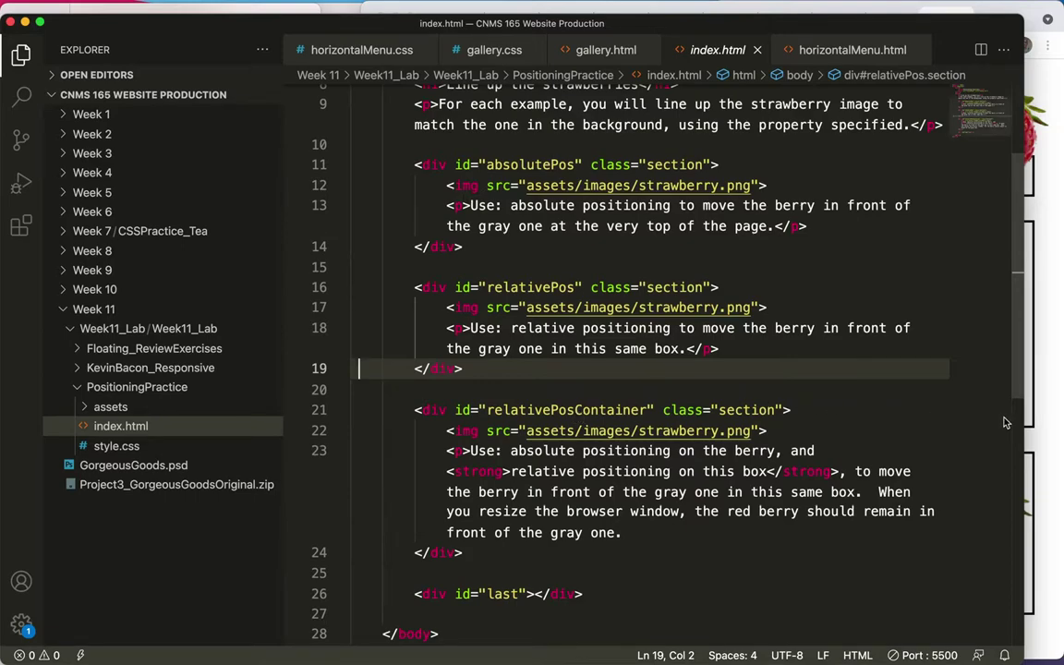
{"action": "left_click", "coordinate": [1051, 443]}
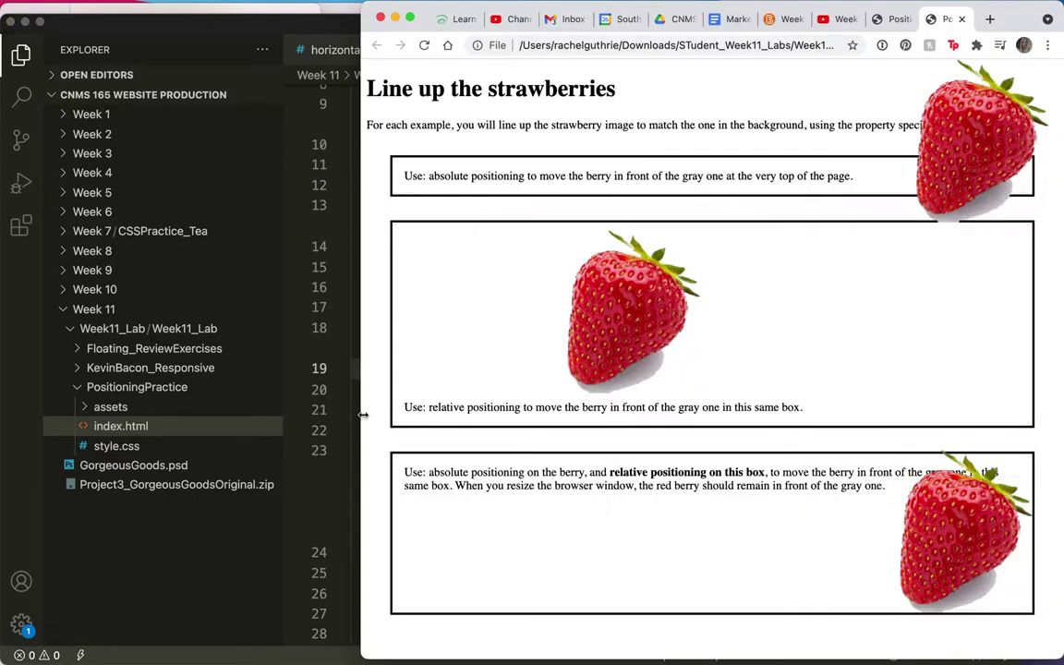
{"action": "left_click_drag", "start_coordinate": [361, 414], "coordinate": [661, 419]}
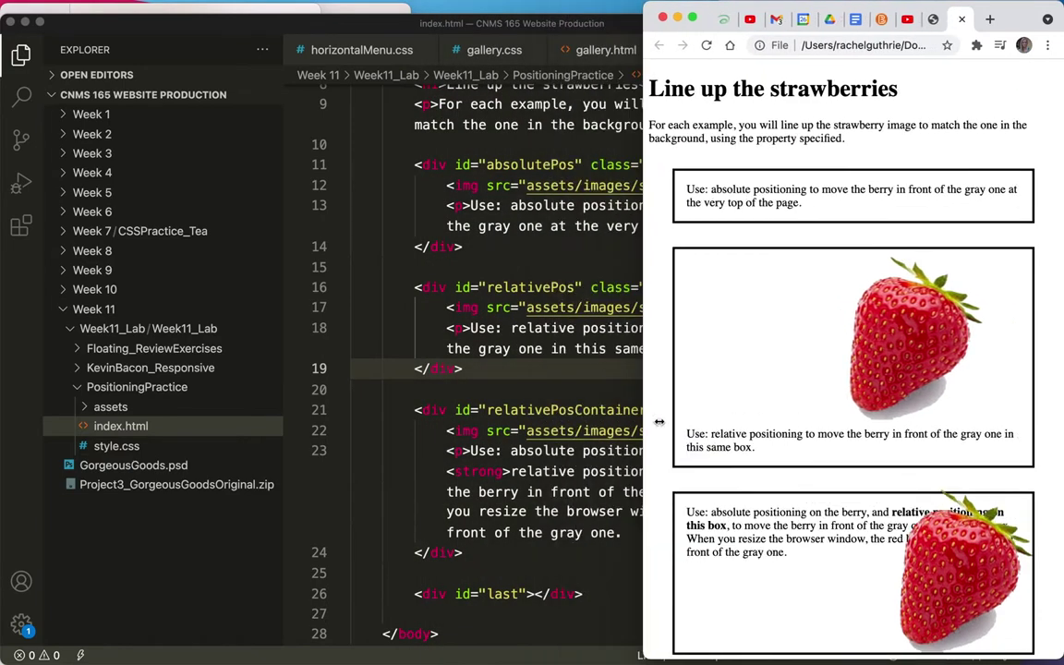
{"action": "left_click_drag", "start_coordinate": [661, 419], "coordinate": [482, 415]}
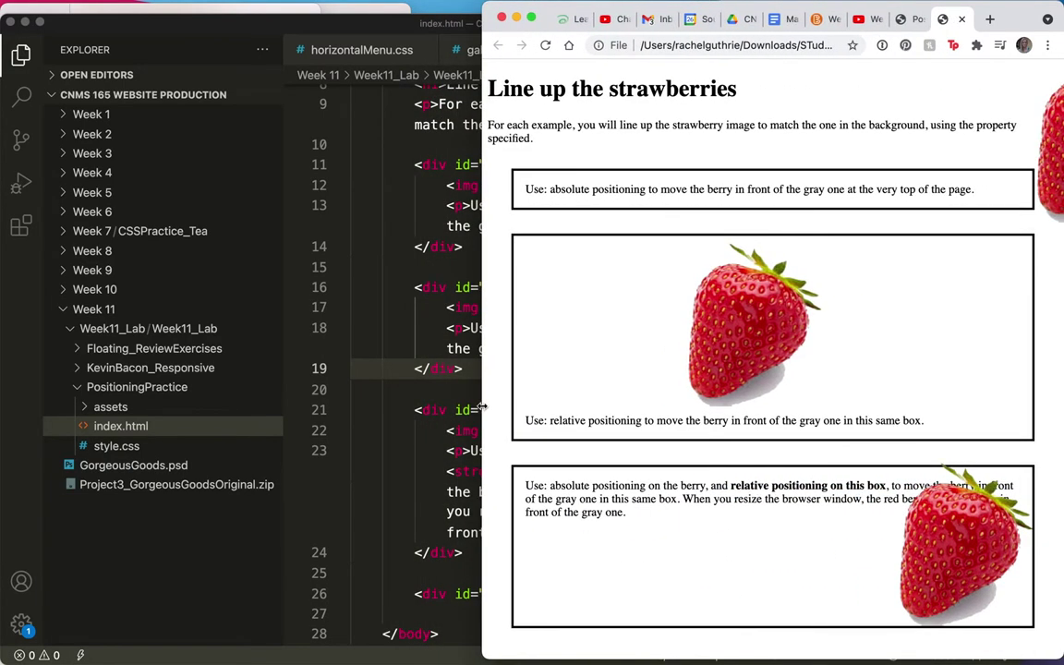
{"action": "left_click", "coordinate": [106, 431]}
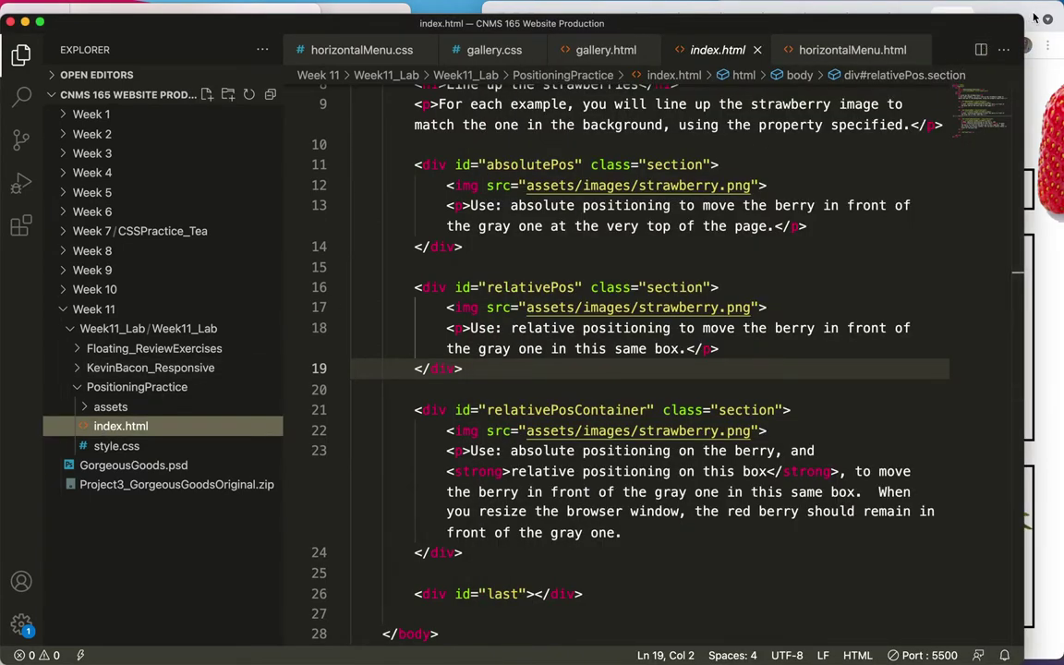
- Bring back Chrome's strawberry page and resize it to show the absolute and relative positioning boxes
{"action": "key", "text": "super+Tab"}
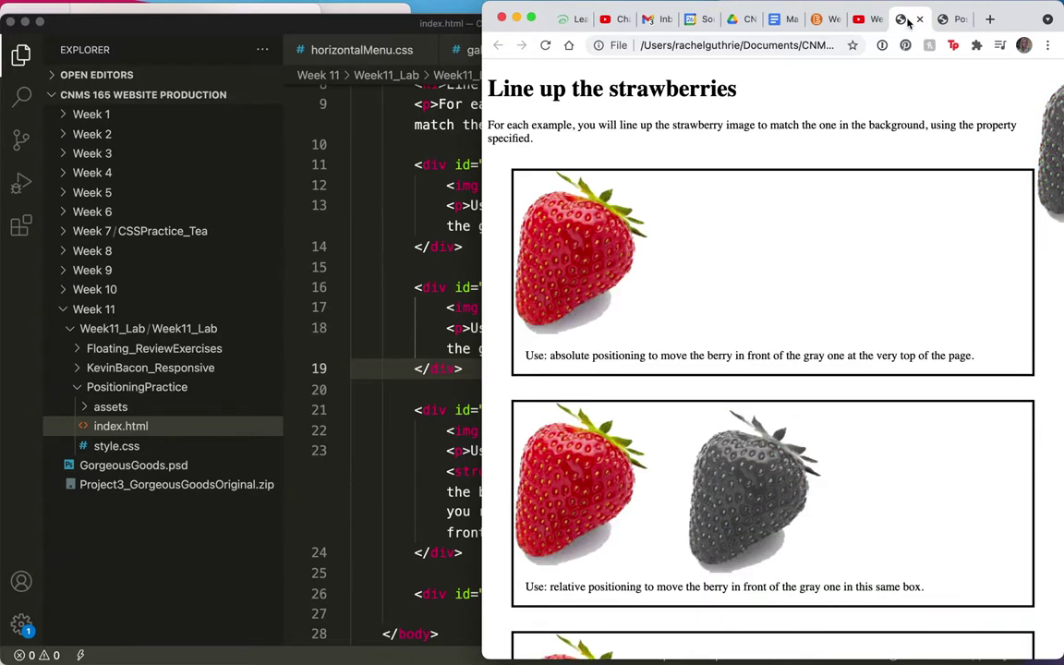
{"action": "left_click_drag", "start_coordinate": [478, 172], "coordinate": [160, 172]}
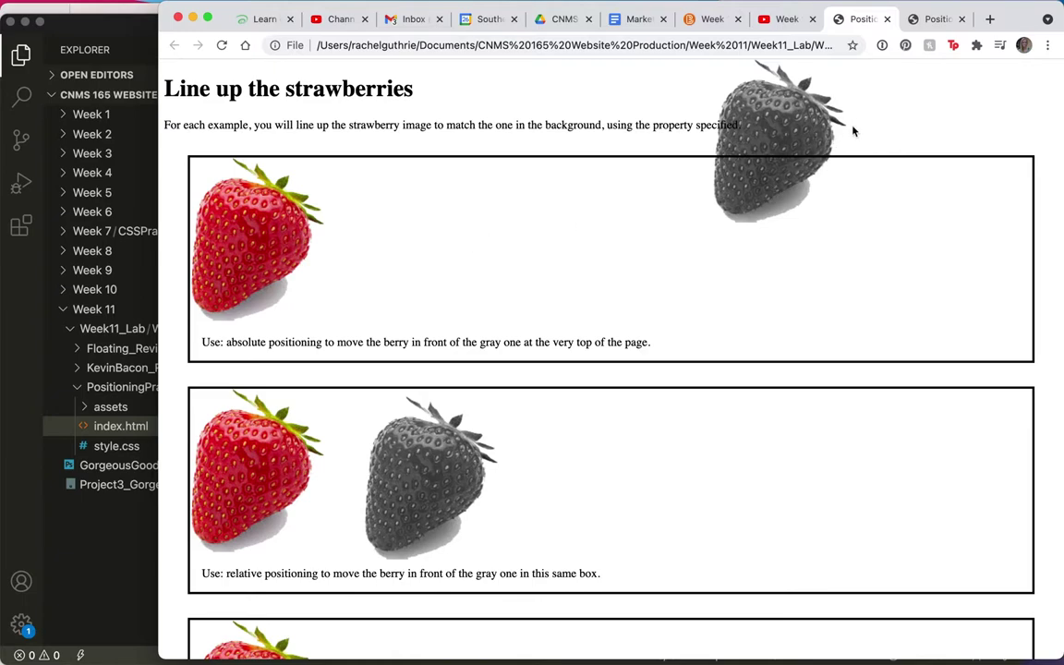
{"action": "left_click_drag", "start_coordinate": [159, 295], "coordinate": [217, 297]}
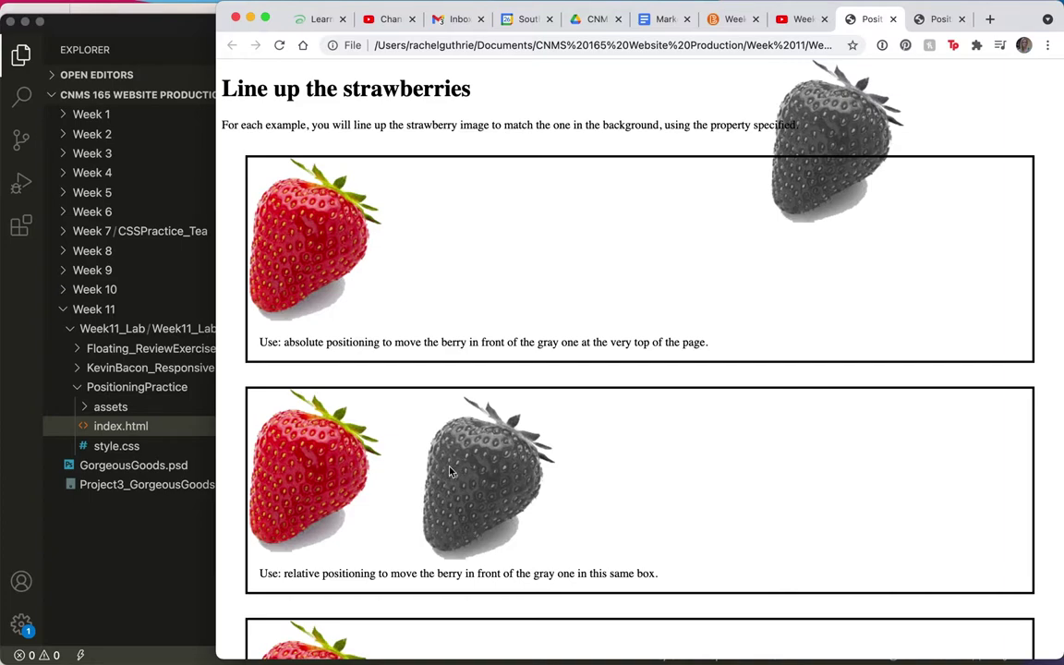
{"action": "scroll", "coordinate": [389, 441], "scroll_direction": "down", "scroll_amount": 4}
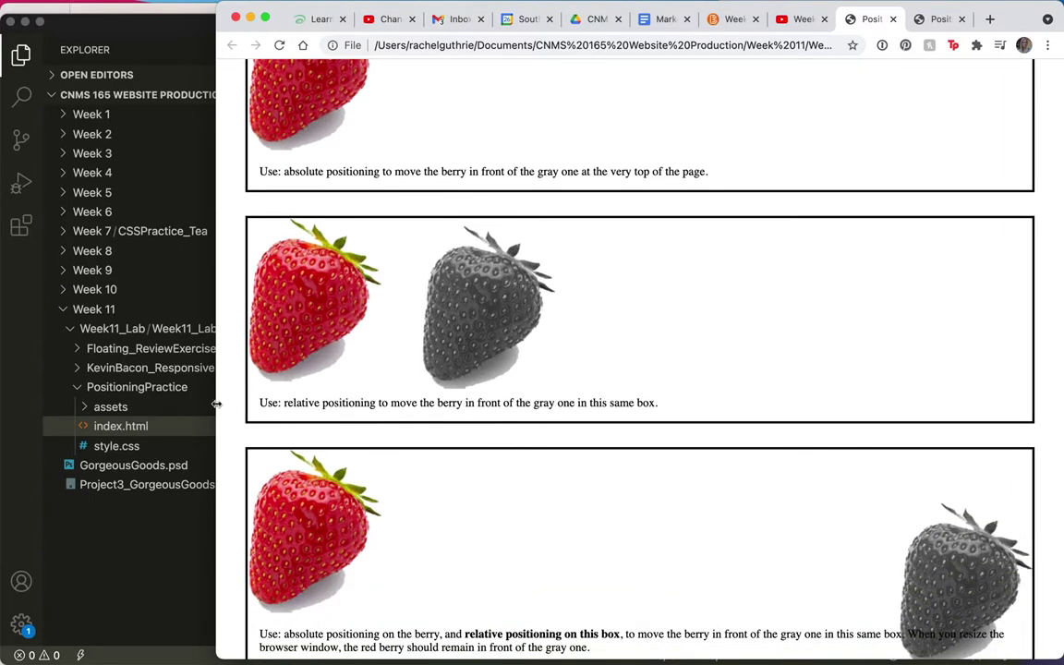
{"action": "mouse_move", "coordinate": [216, 404]}
{"action": "left_mouse_down"}
{"action": "mouse_move", "coordinate": [689, 400]}
{"action": "mouse_move", "coordinate": [312, 397]}
{"action": "left_mouse_up"}
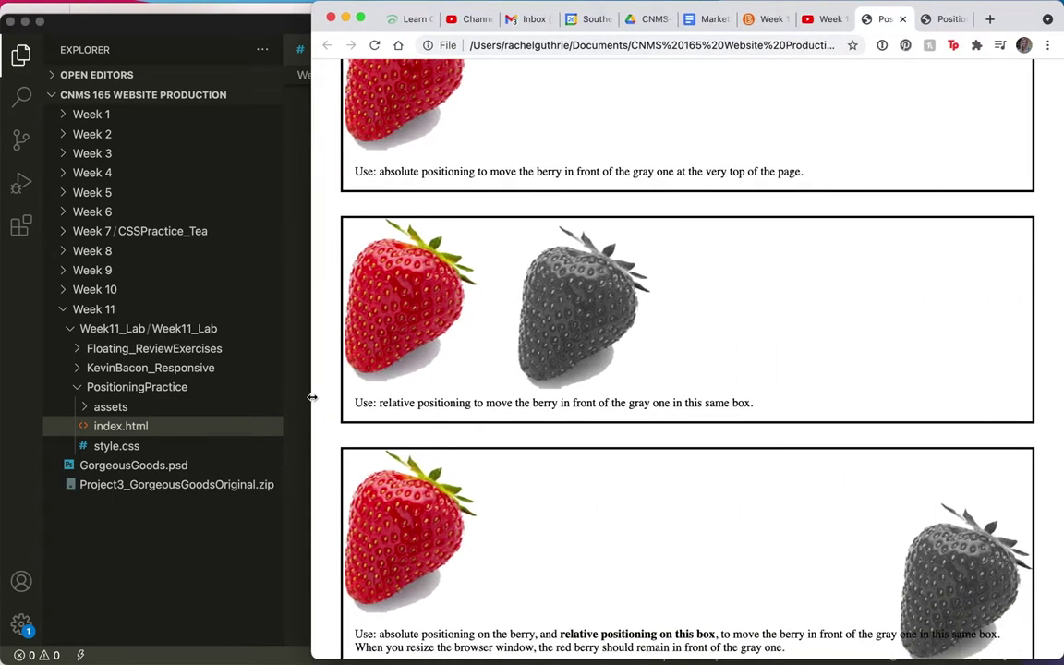
{"action": "scroll", "coordinate": [453, 212], "scroll_direction": "up", "scroll_amount": 3}
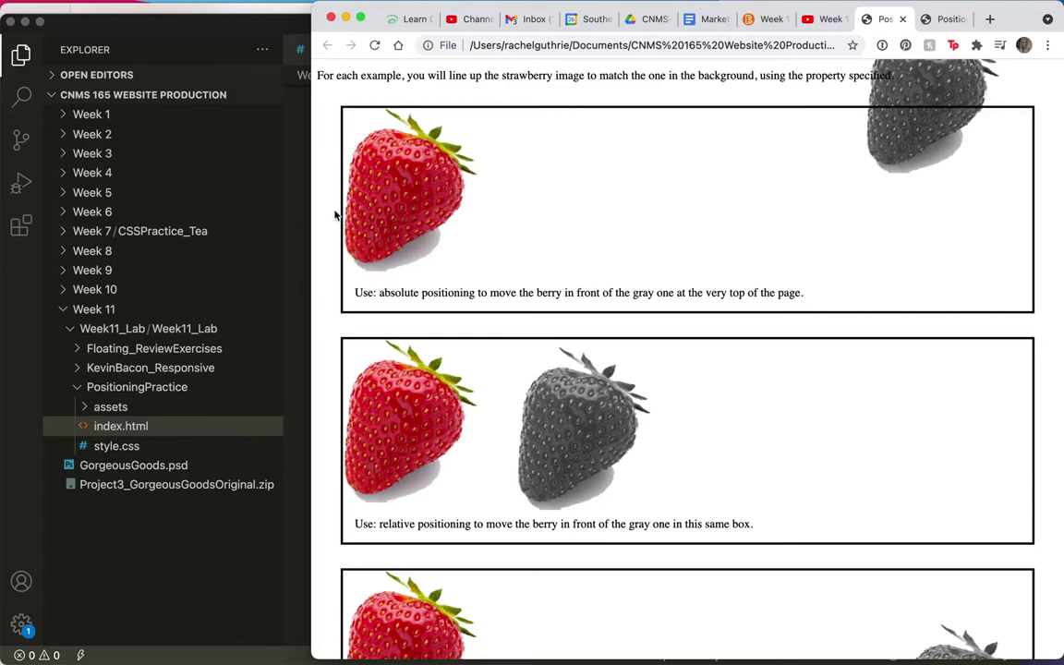
- Bring VS Code forward and scroll style.css to the #absolutePos img rule
{"action": "left_click", "coordinate": [93, 449]}
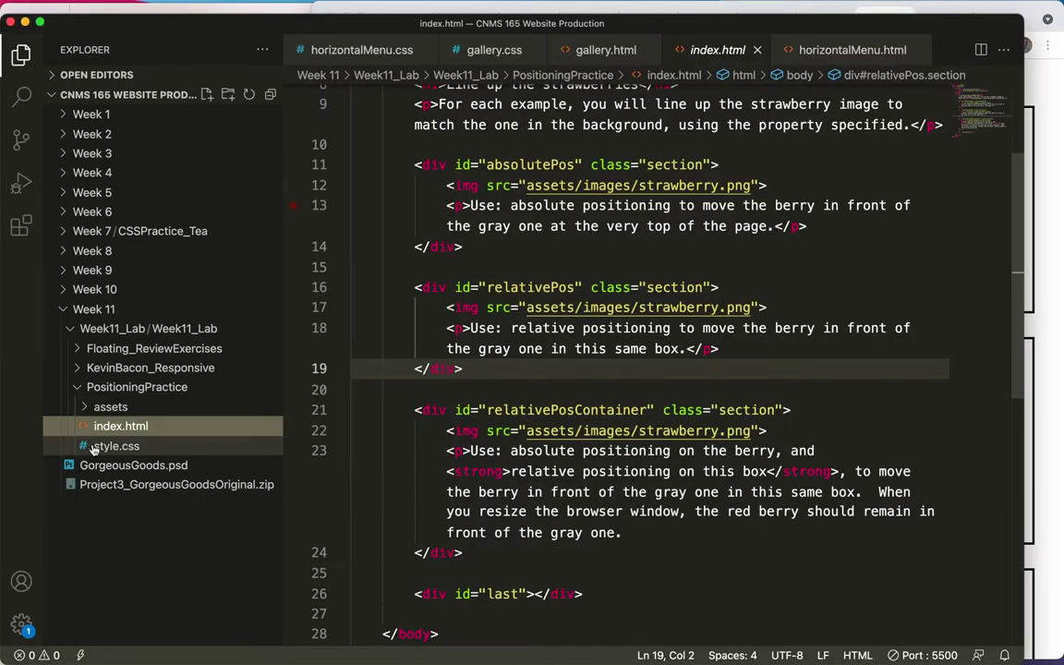
{"action": "mouse_move", "coordinate": [704, 9]}
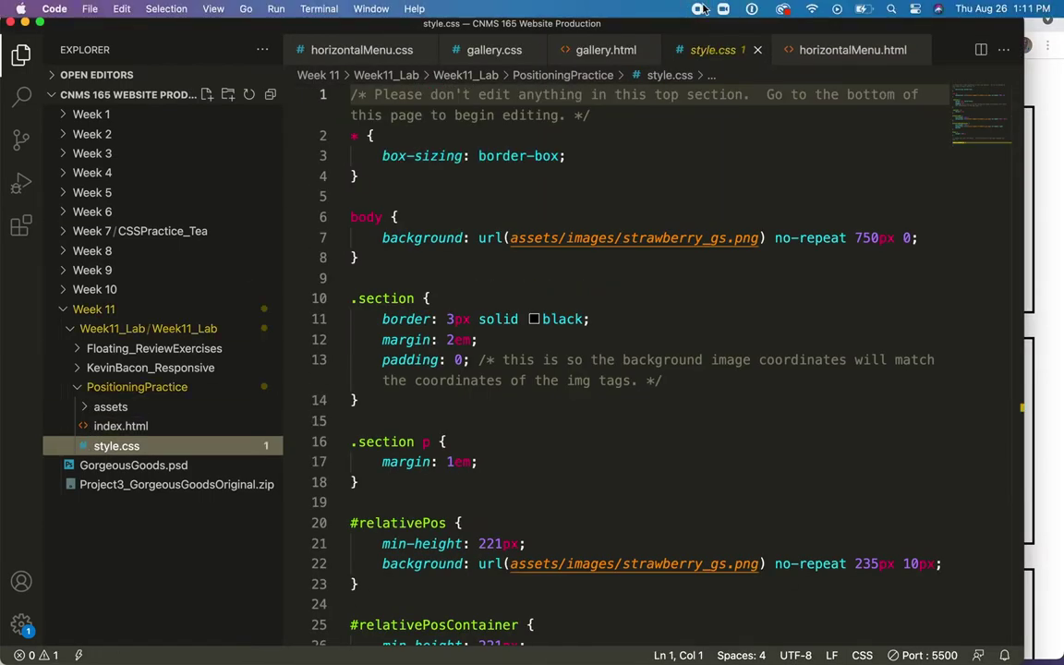
{"action": "key", "text": "super+Down"}
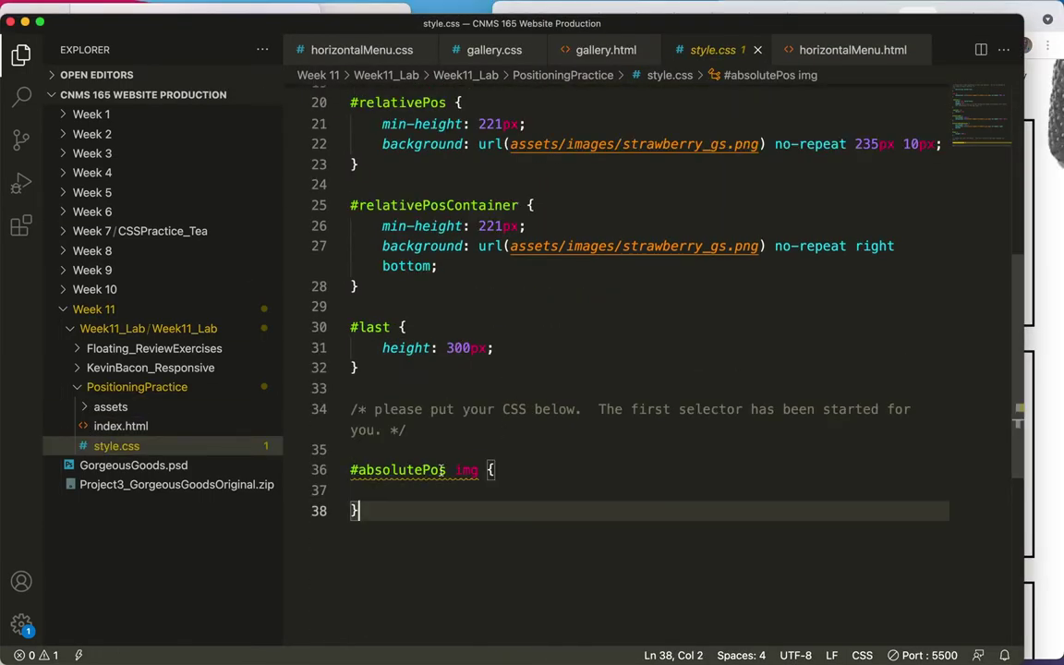
{"action": "scroll", "coordinate": [495, 425], "scroll_direction": "up", "scroll_amount": 6}
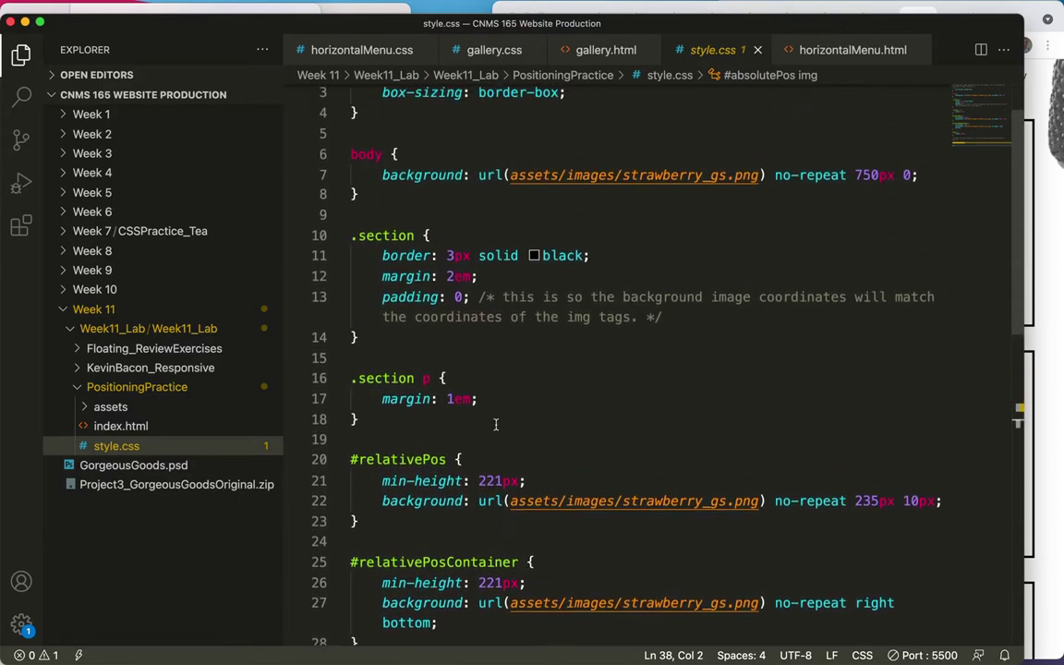
{"action": "scroll", "coordinate": [495, 425], "scroll_direction": "up", "scroll_amount": 1}
{"action": "scroll", "coordinate": [453, 430], "scroll_direction": "down", "scroll_amount": 1}
{"action": "scroll", "coordinate": [455, 443], "scroll_direction": "down", "scroll_amount": 4}
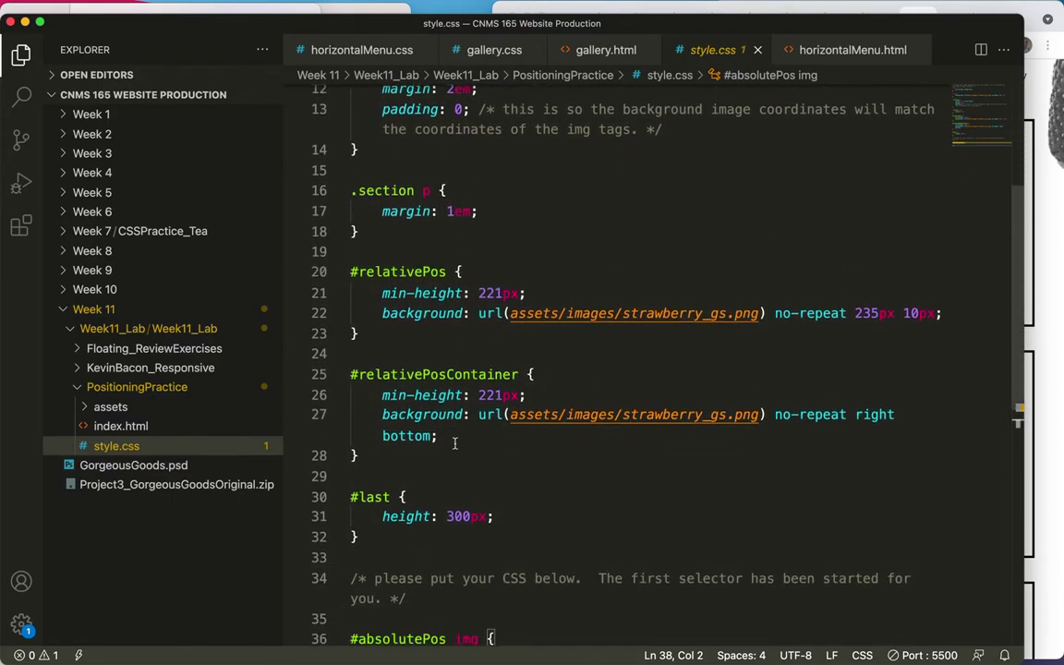
{"action": "scroll", "coordinate": [455, 444], "scroll_direction": "down", "scroll_amount": 5}
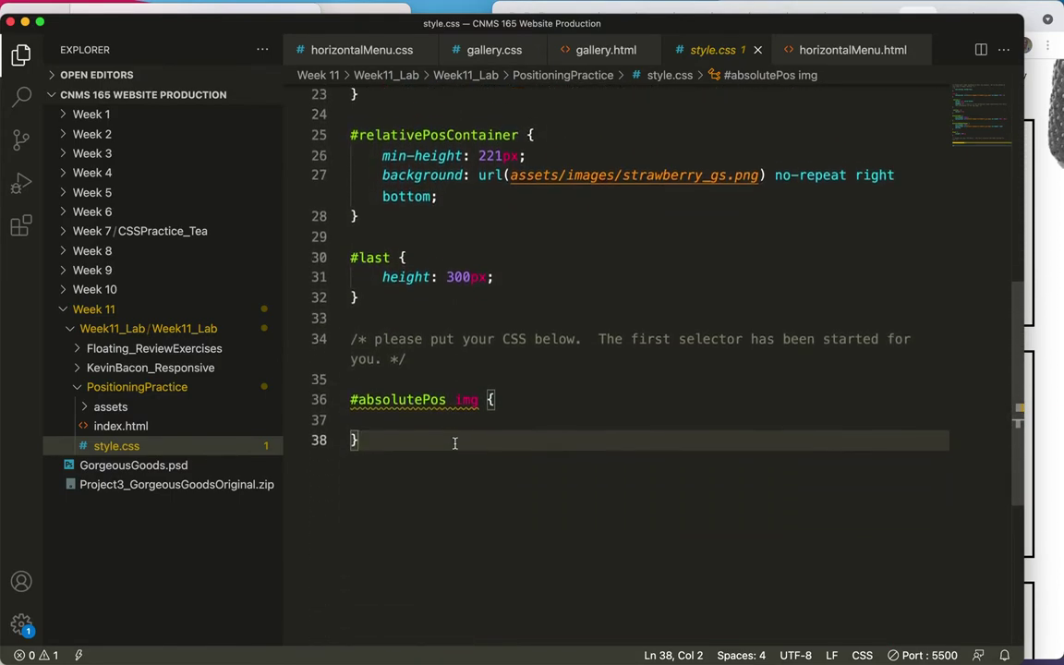
- Add 'position: absolute;' to the #absolutePos img rule and save style.css
{"action": "left_click", "coordinate": [379, 414]}
{"action": "key", "text": "Tab"}
{"action": "type", "text": "po"}
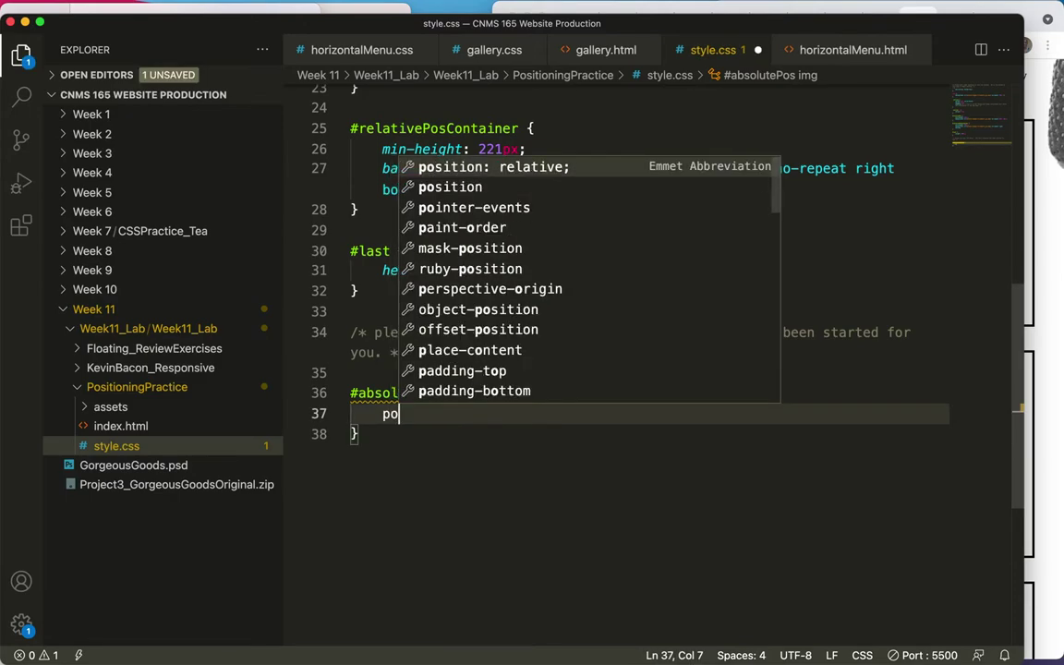
{"action": "type", "text": "sitioin:"}
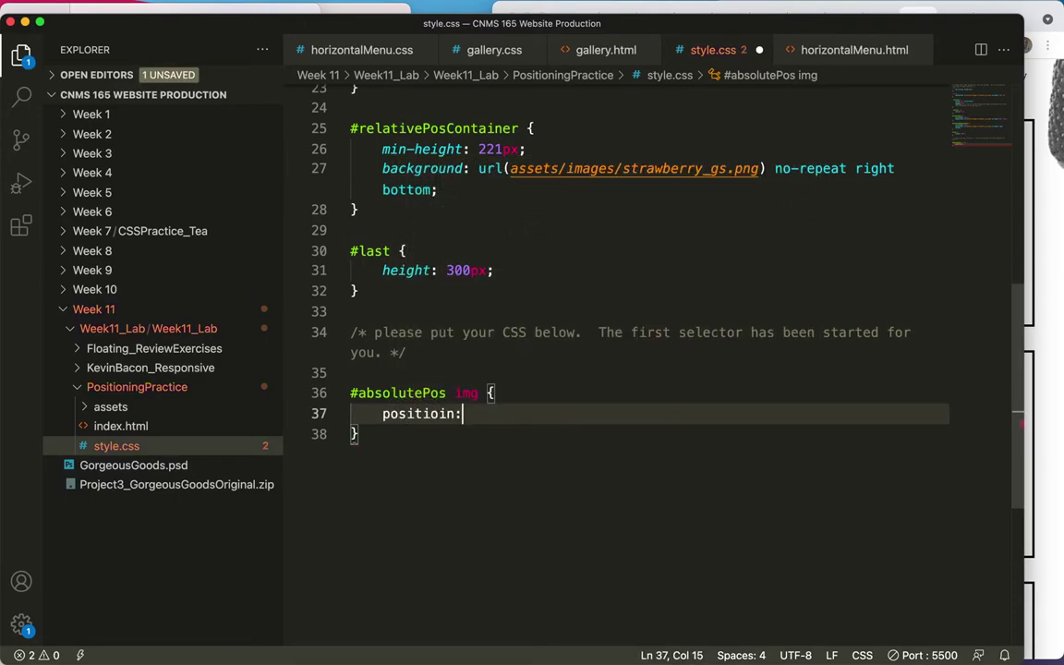
{"action": "key", "text": "BackSpace"}
{"action": "key", "text": "BackSpace"}
{"action": "key", "text": "BackSpace"}
{"action": "type", "text": "n:"}
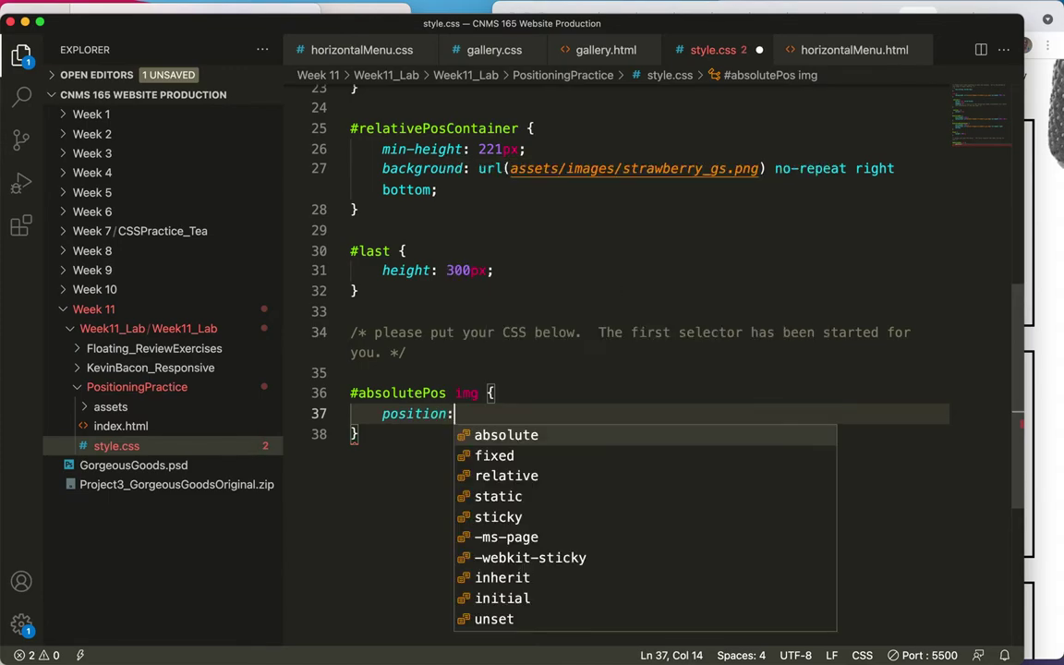
{"action": "type", "text": " ab"}
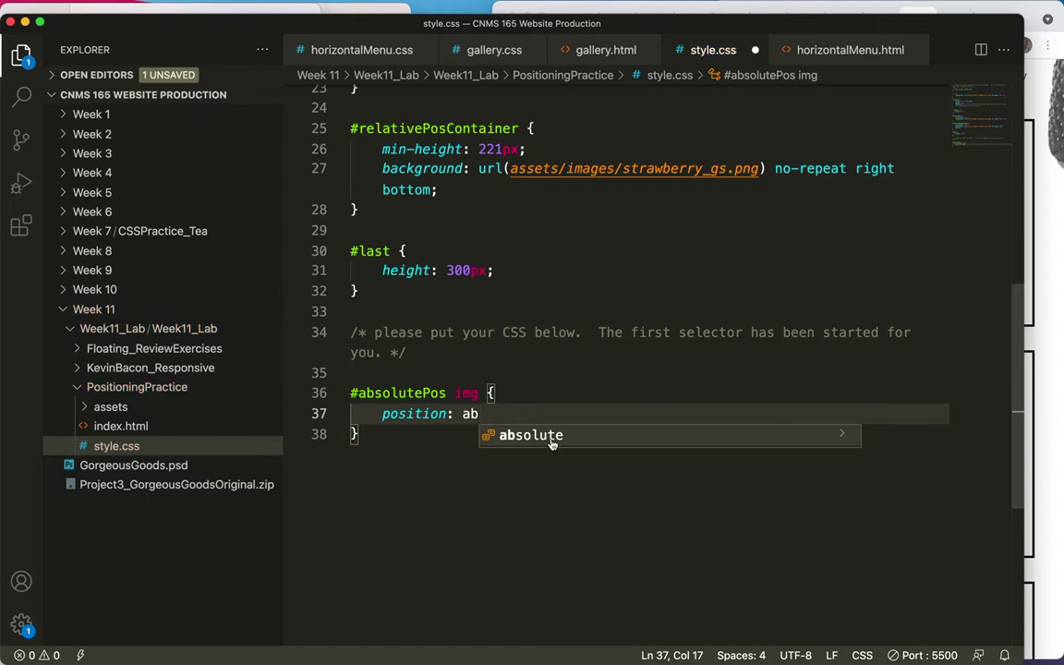
{"action": "left_click", "coordinate": [554, 436]}
{"action": "type", "text": ";"}
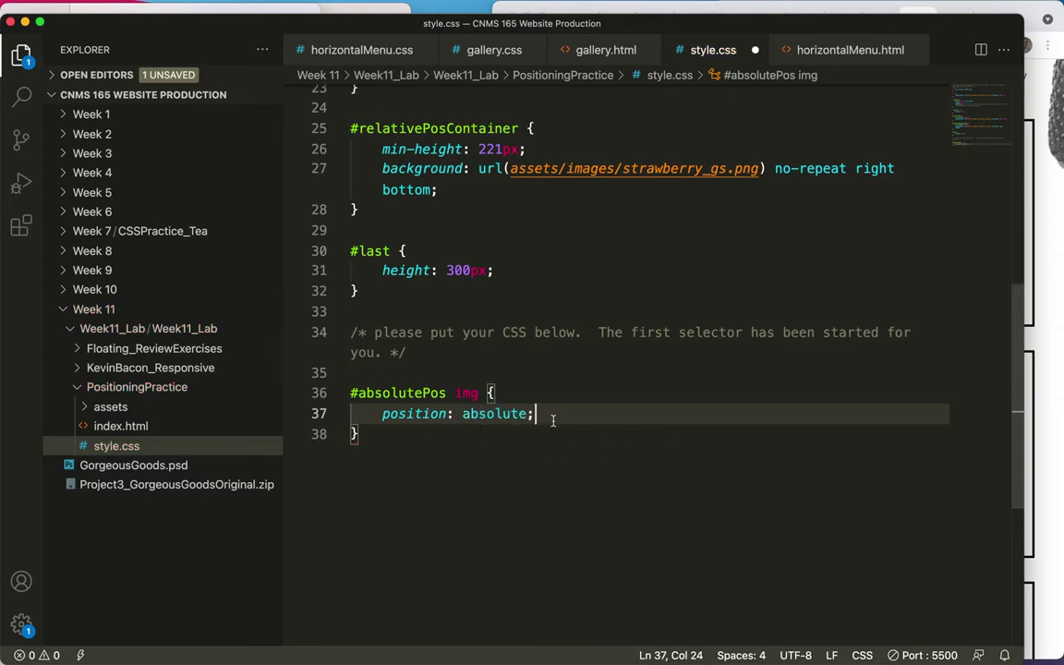
{"action": "key", "text": "cmd+s"}
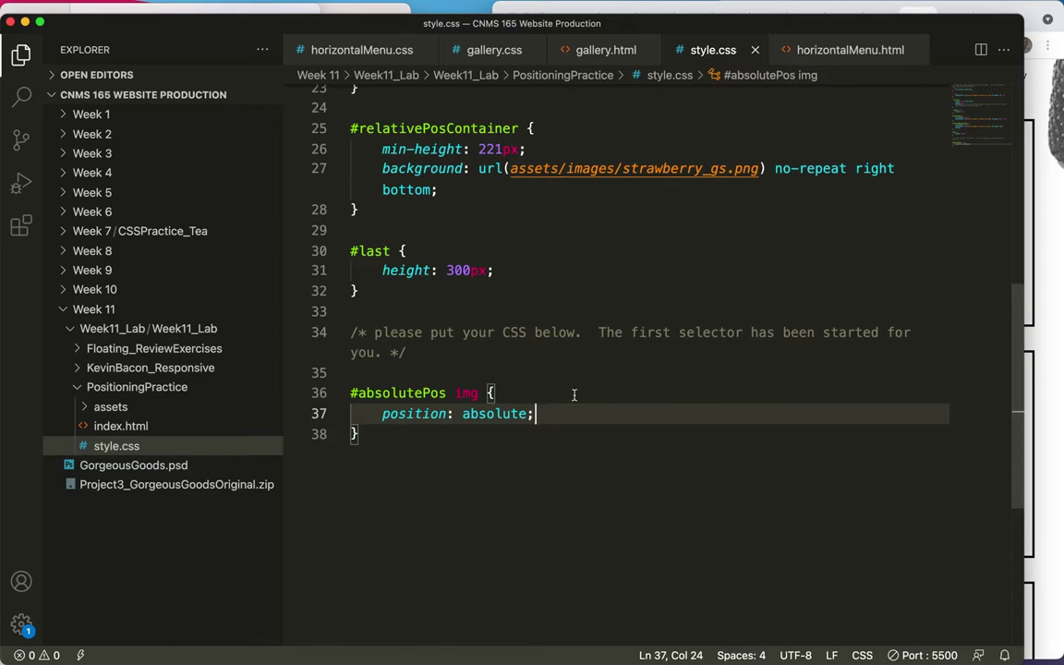
{"action": "left_click", "coordinate": [1040, 281]}
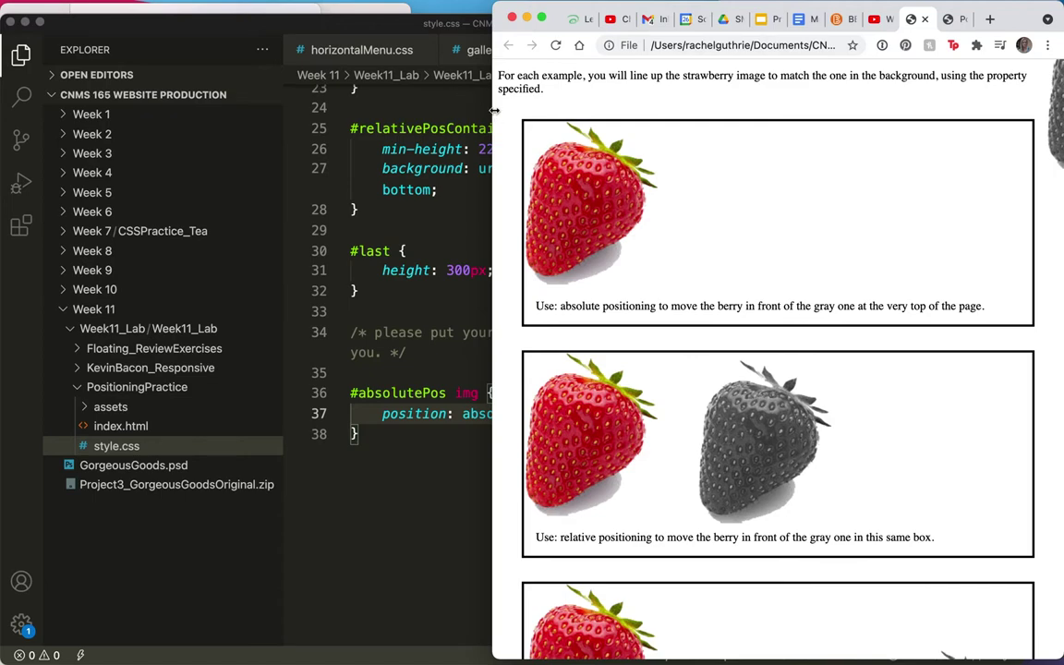
- Inspect the strawberry page in Chrome's developer tools, toggling the body's gray strawberry background off and on
{"action": "mouse_move", "coordinate": [493, 116]}
{"action": "left_mouse_down"}
{"action": "mouse_move", "coordinate": [368, 122]}
{"action": "mouse_move", "coordinate": [376, 144]}
{"action": "left_mouse_up"}
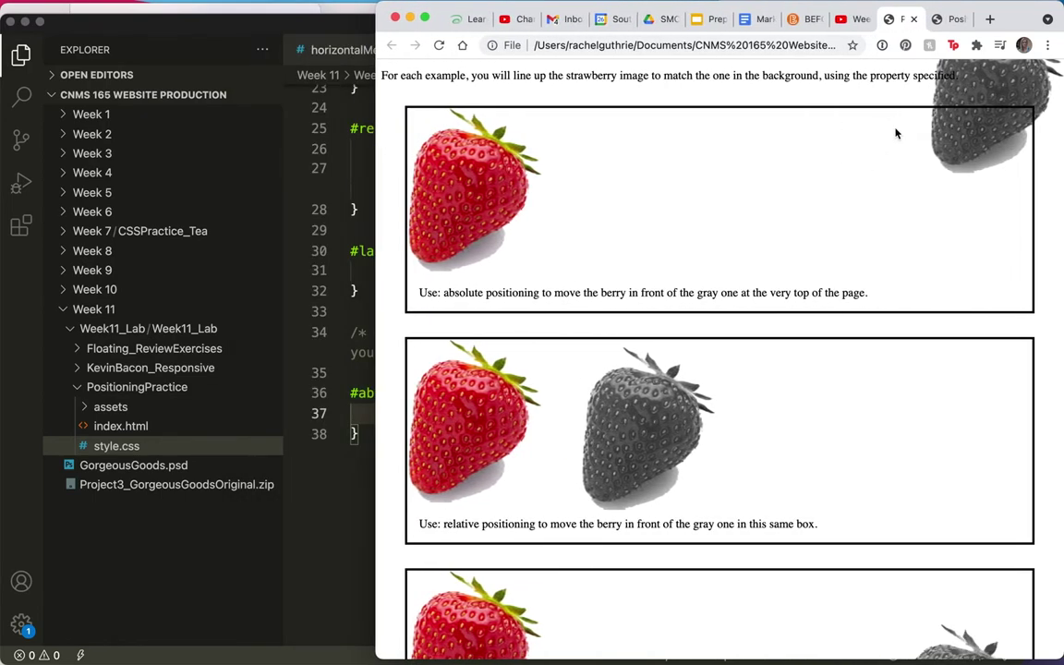
{"action": "right_click", "coordinate": [856, 117]}
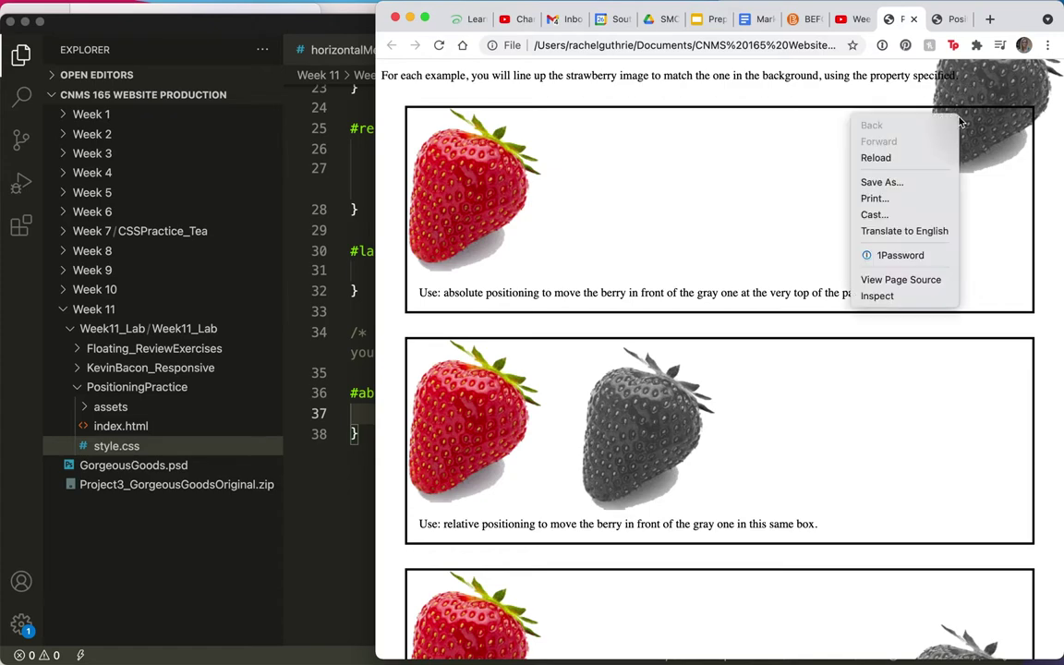
{"action": "left_click", "coordinate": [888, 296]}
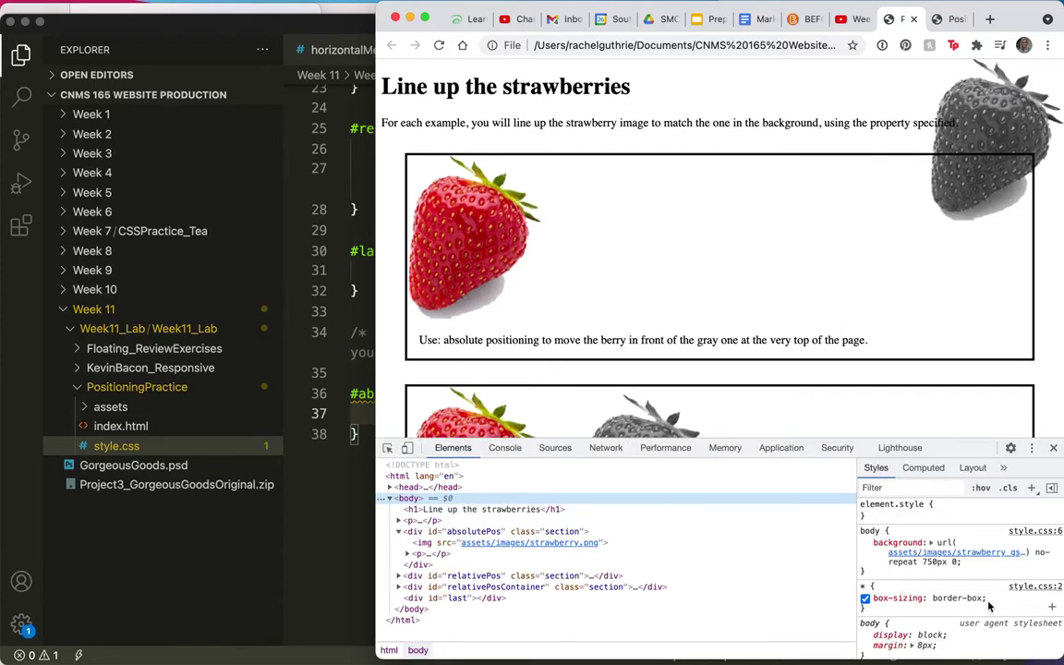
{"action": "left_click", "coordinate": [866, 544]}
{"action": "left_click", "coordinate": [865, 544]}
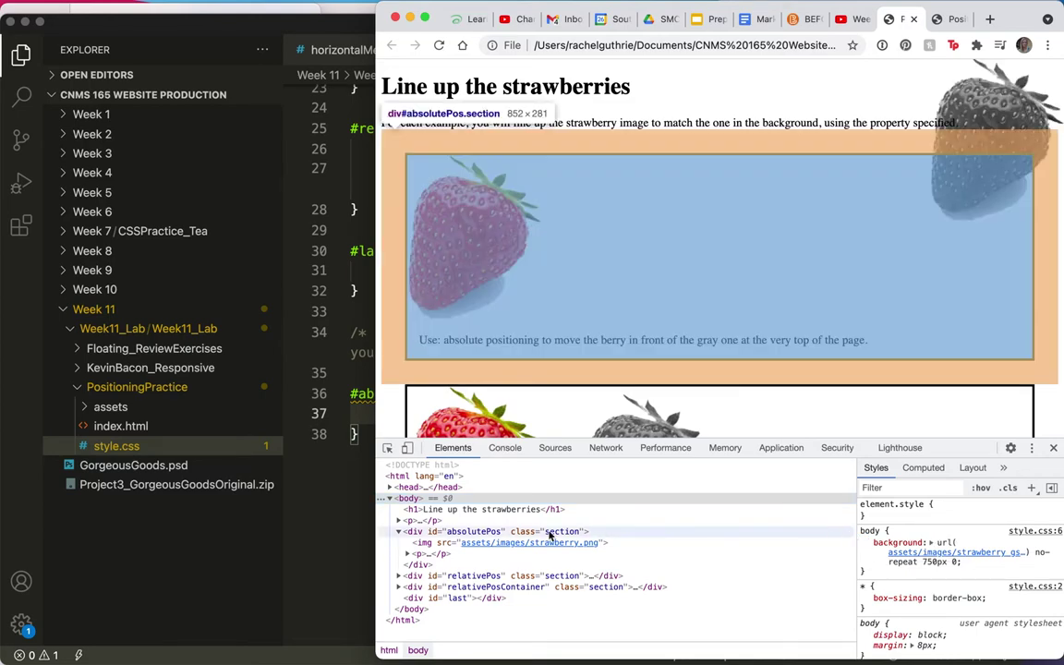
{"action": "left_click", "coordinate": [343, 532]}
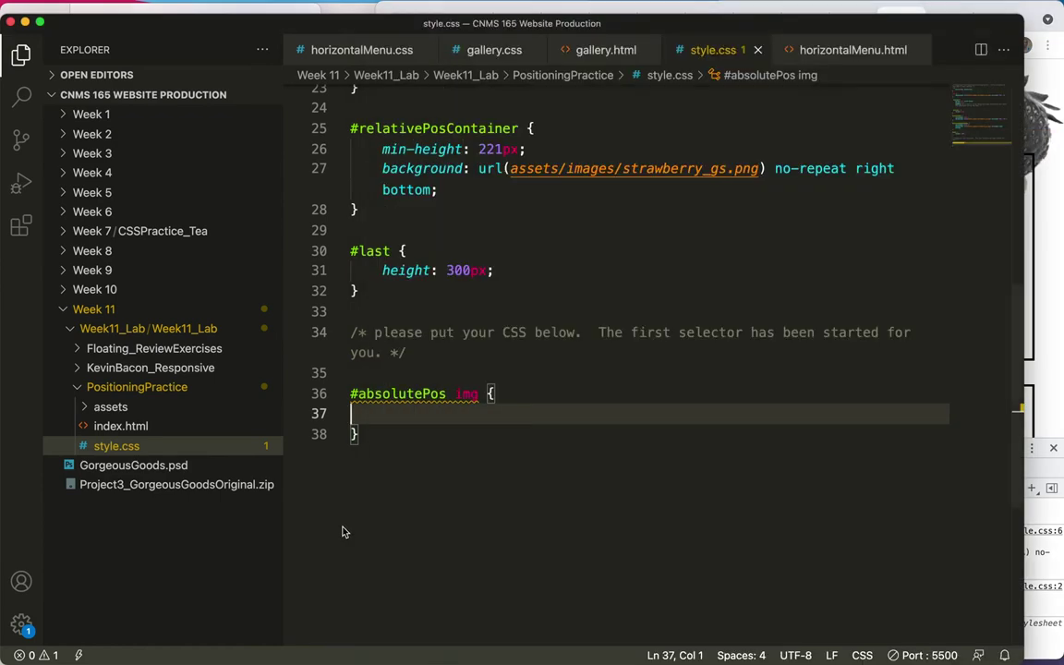
- Type 'position:absolute;' into the #absolutePos img rule
{"action": "type", "text": "position:absolute;"}
{"action": "left_click", "coordinate": [470, 466]}
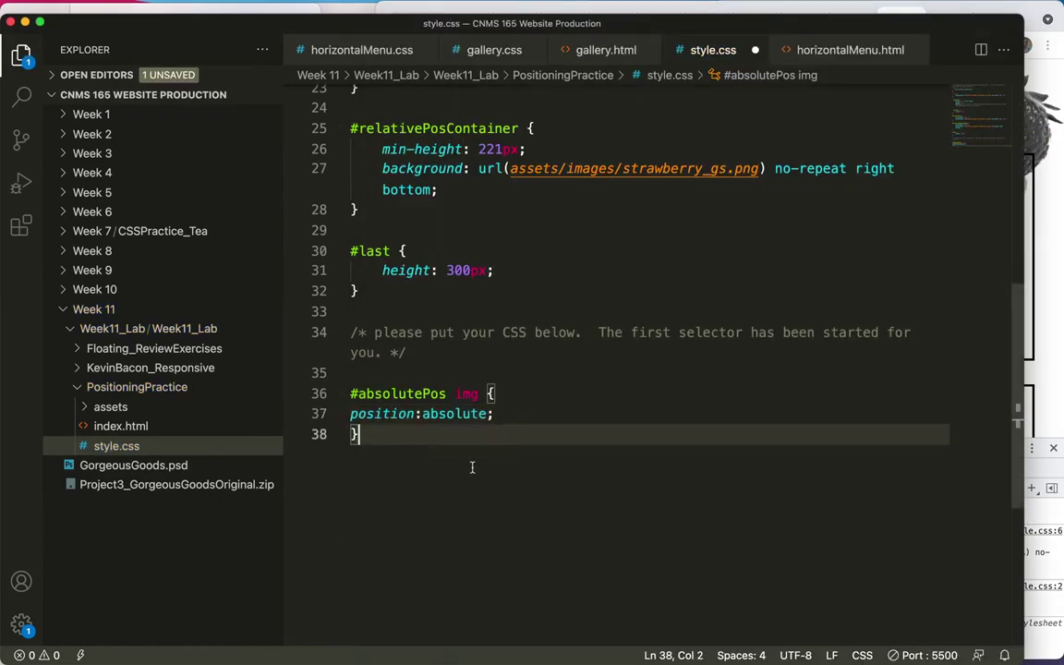
{"action": "scroll", "coordinate": [509, 365], "scroll_direction": "up", "scroll_amount": 1}
{"action": "scroll", "coordinate": [508, 366], "scroll_direction": "up", "scroll_amount": 2}
{"action": "scroll", "coordinate": [509, 366], "scroll_direction": "up", "scroll_amount": 2}
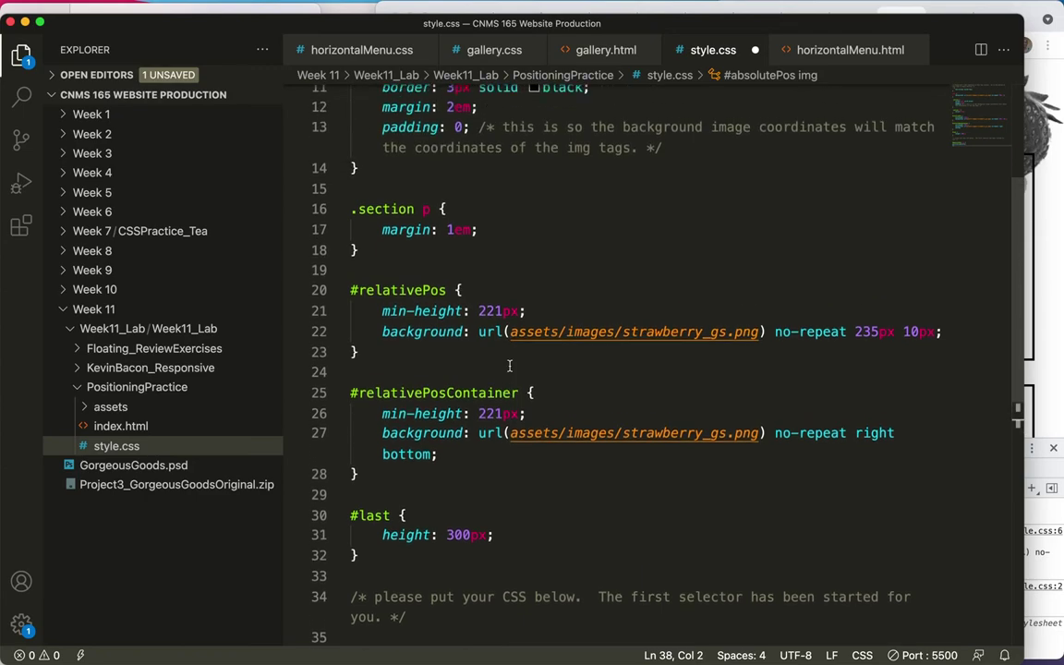
{"action": "scroll", "coordinate": [509, 365], "scroll_direction": "up", "scroll_amount": 3}
{"action": "scroll", "coordinate": [509, 366], "scroll_direction": "up", "scroll_amount": 1}
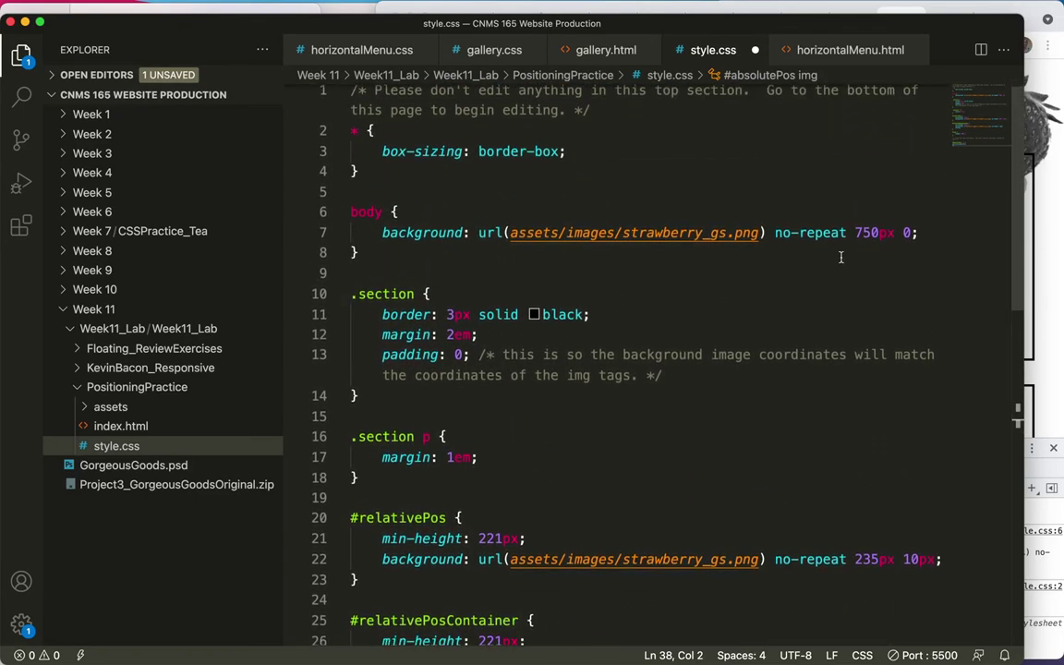
- Check the body background's '750px 0' offset, then return to the #absolutePos img rule
{"action": "left_click_drag", "start_coordinate": [854, 233], "coordinate": [916, 234]}
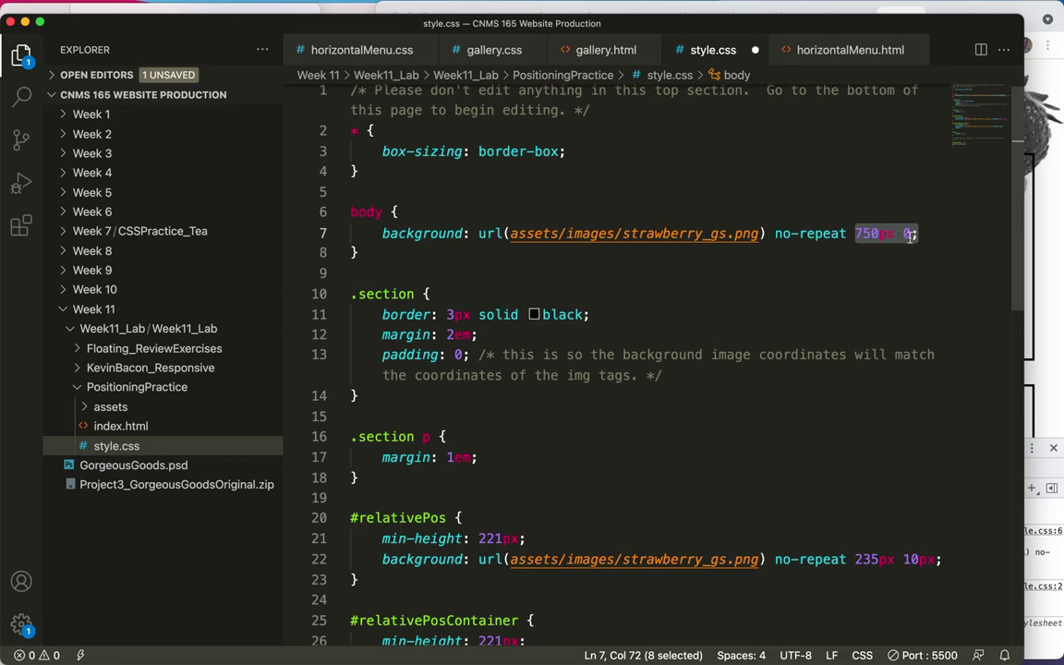
{"action": "scroll", "coordinate": [926, 235], "scroll_direction": "down", "scroll_amount": 2}
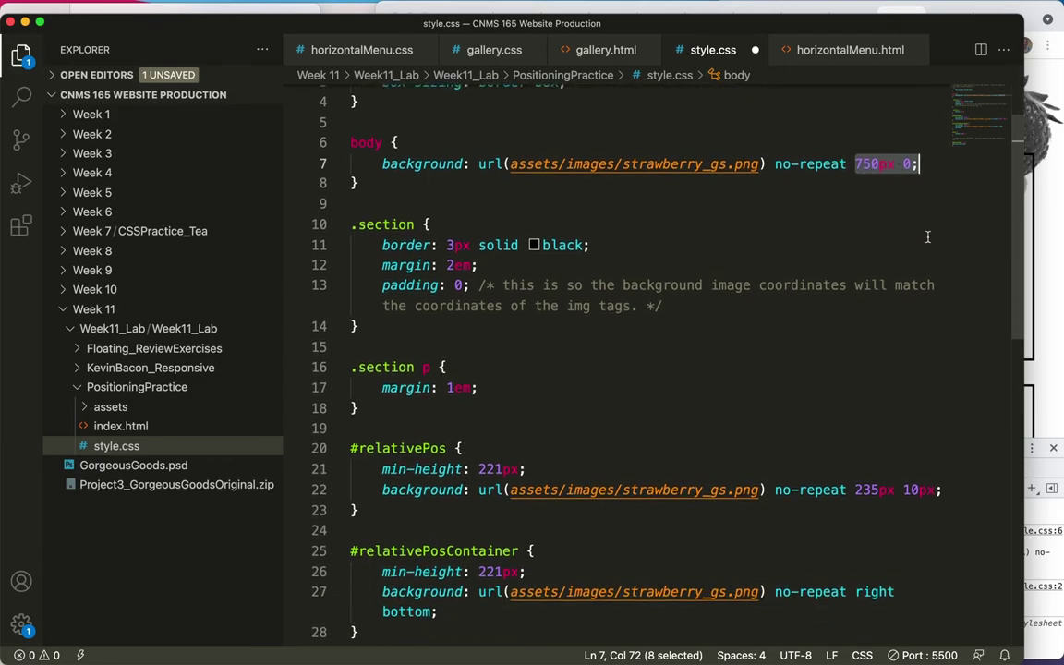
{"action": "scroll", "coordinate": [926, 236], "scroll_direction": "down", "scroll_amount": 2}
{"action": "scroll", "coordinate": [927, 236], "scroll_direction": "down", "scroll_amount": 3}
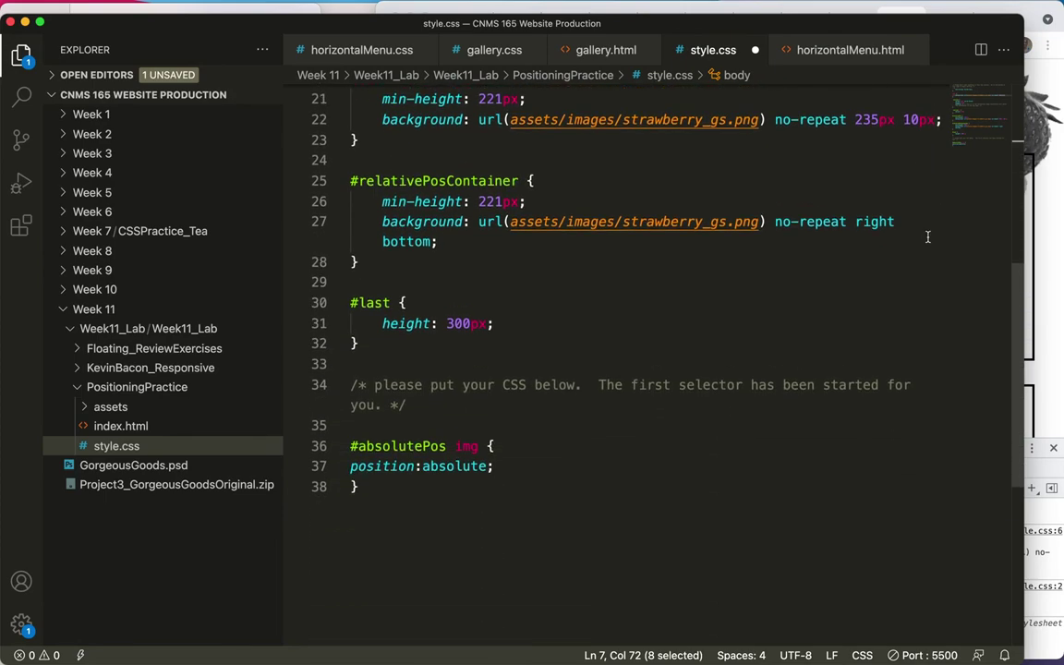
- Add 'top:0px;' and 'left:750px;' to #absolutePos img, save, and reload the page in Chrome
{"action": "left_click", "coordinate": [507, 469]}
{"action": "key", "text": "Return"}
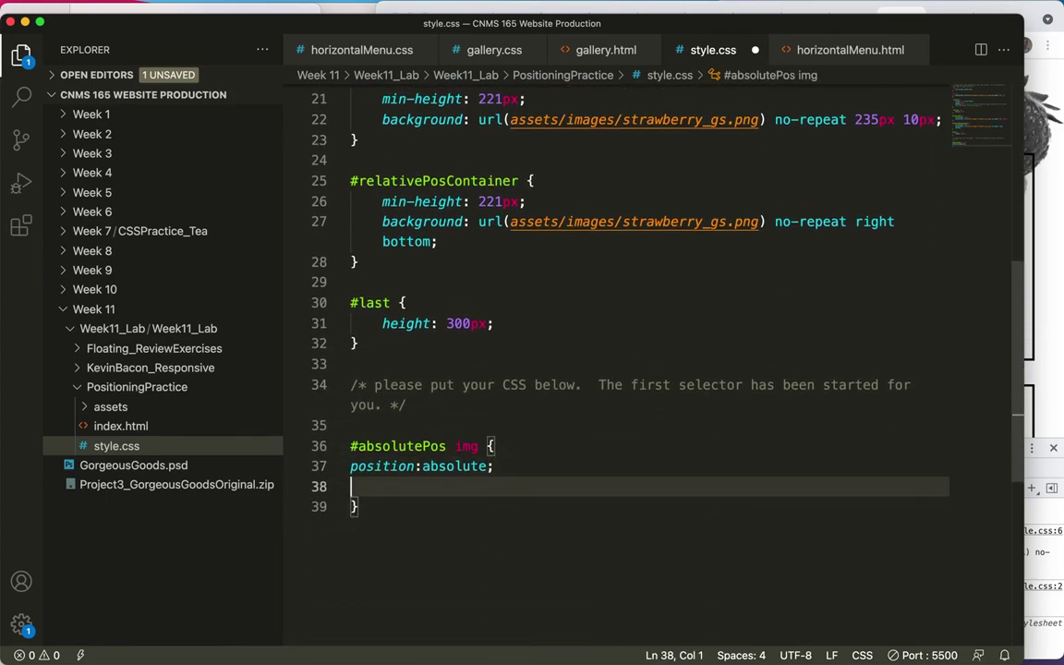
{"action": "type", "text": "t"}
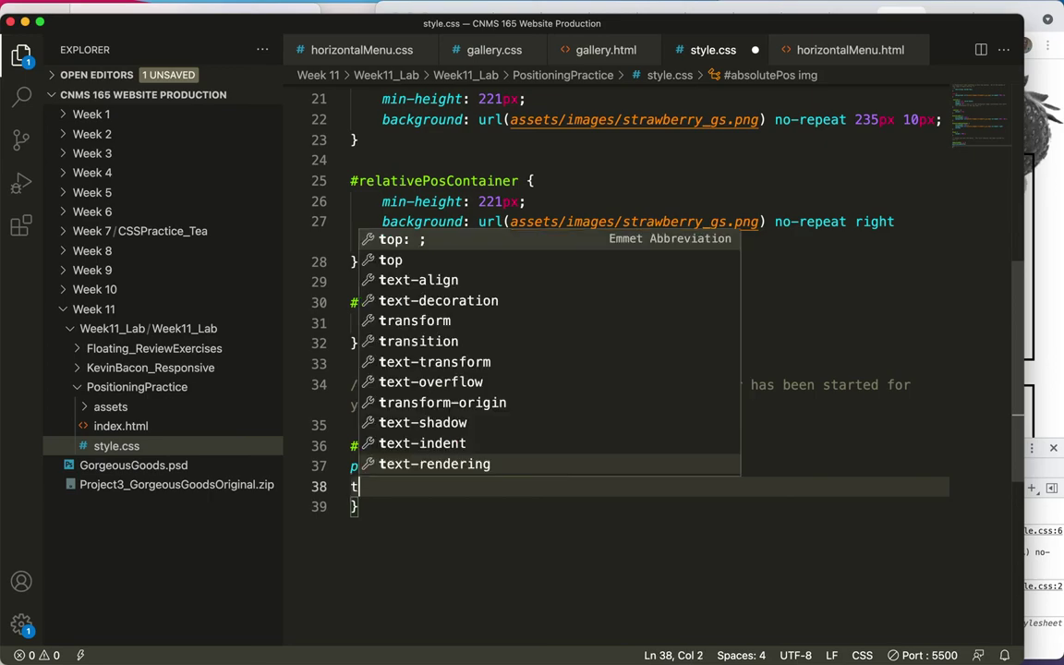
{"action": "type", "text": "op:"}
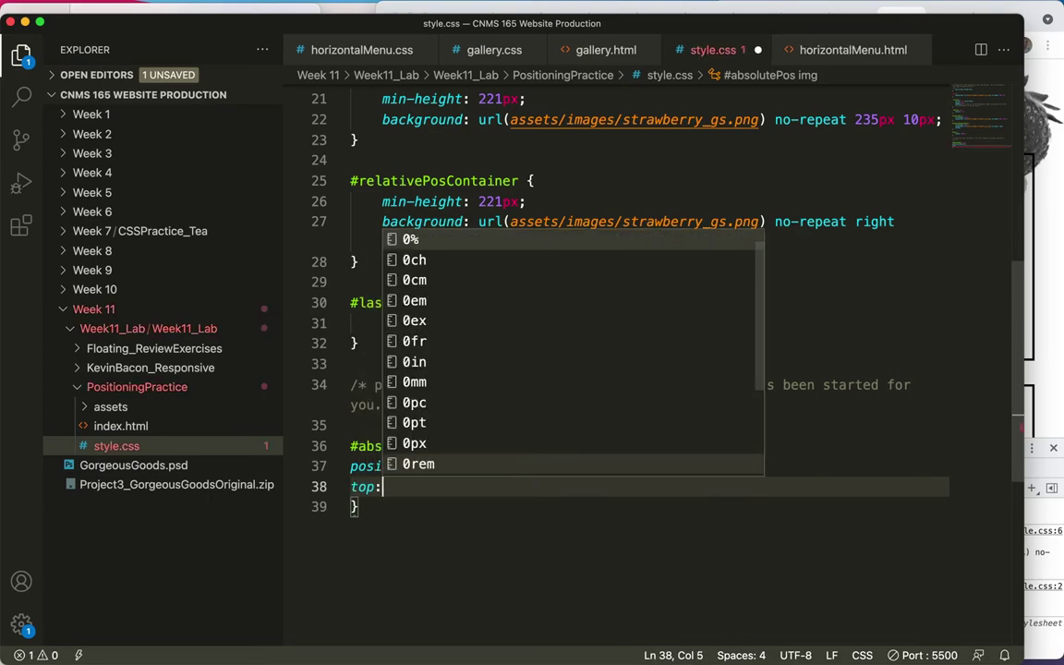
{"action": "type", "text": "0px"}
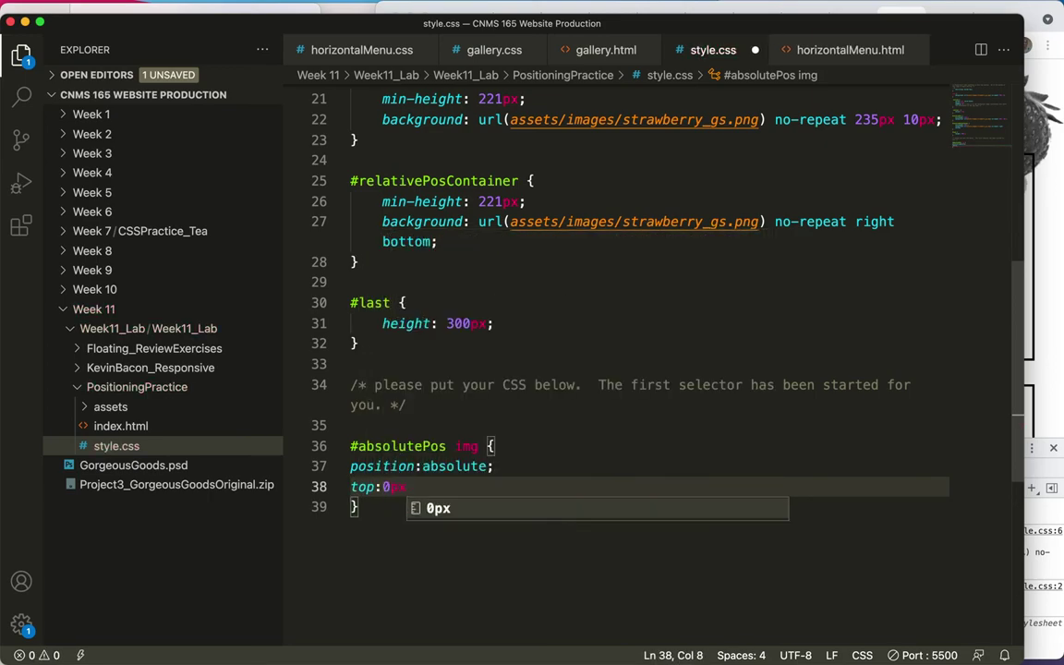
{"action": "type", "text": ";"}
{"action": "key", "text": "Return"}
{"action": "type", "text": "left"}
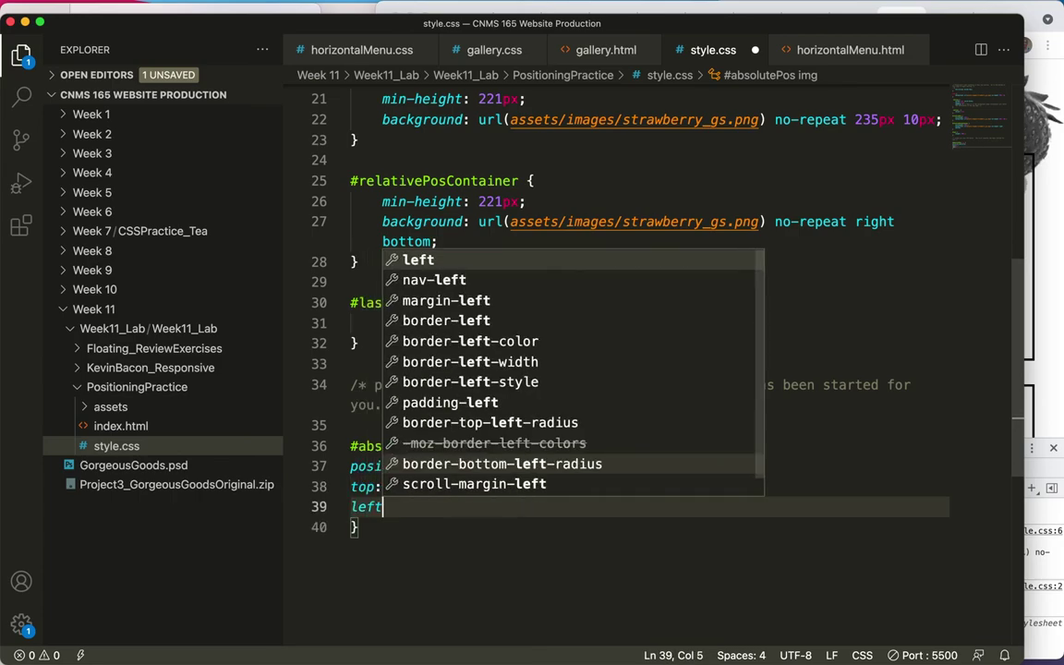
{"action": "type", "text": ":750"}
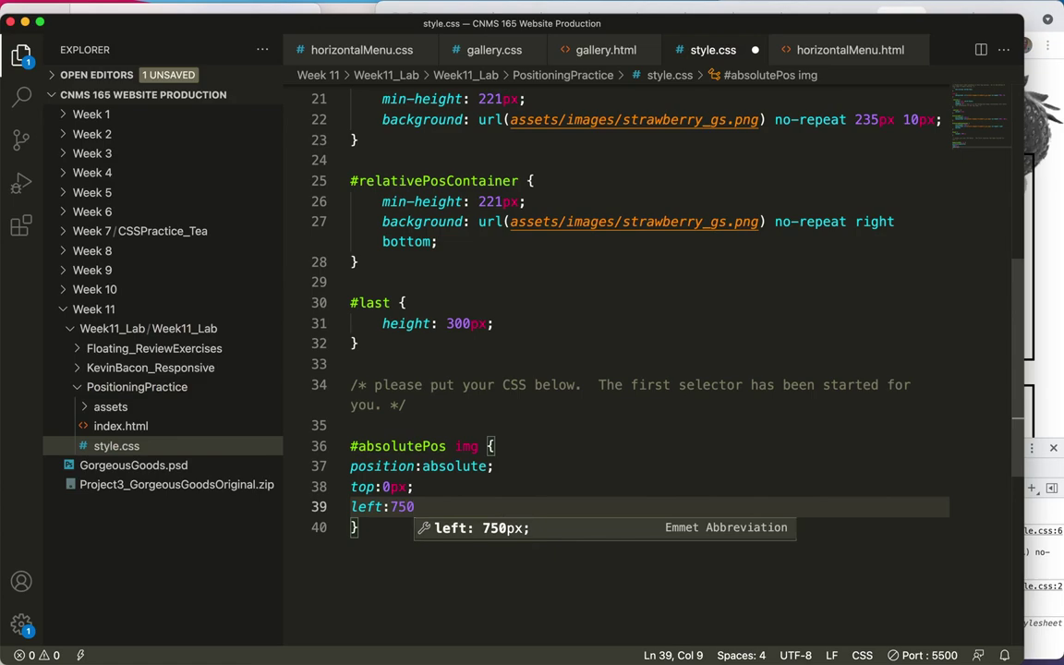
{"action": "type", "text": "px;"}
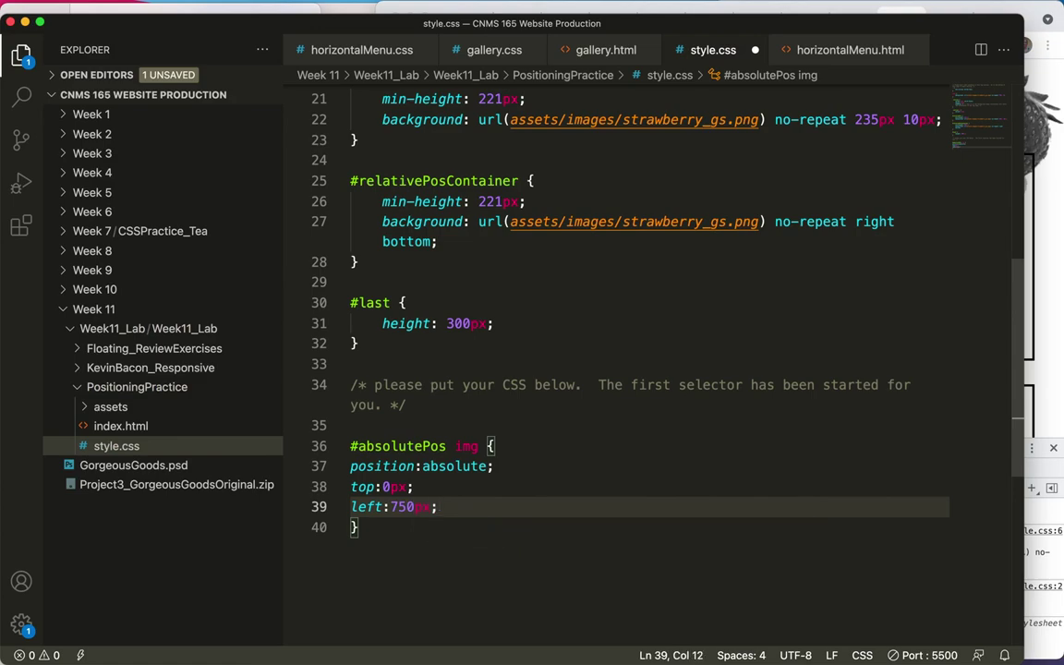
{"action": "key", "text": "super+s"}
{"action": "left_click", "coordinate": [1053, 351]}
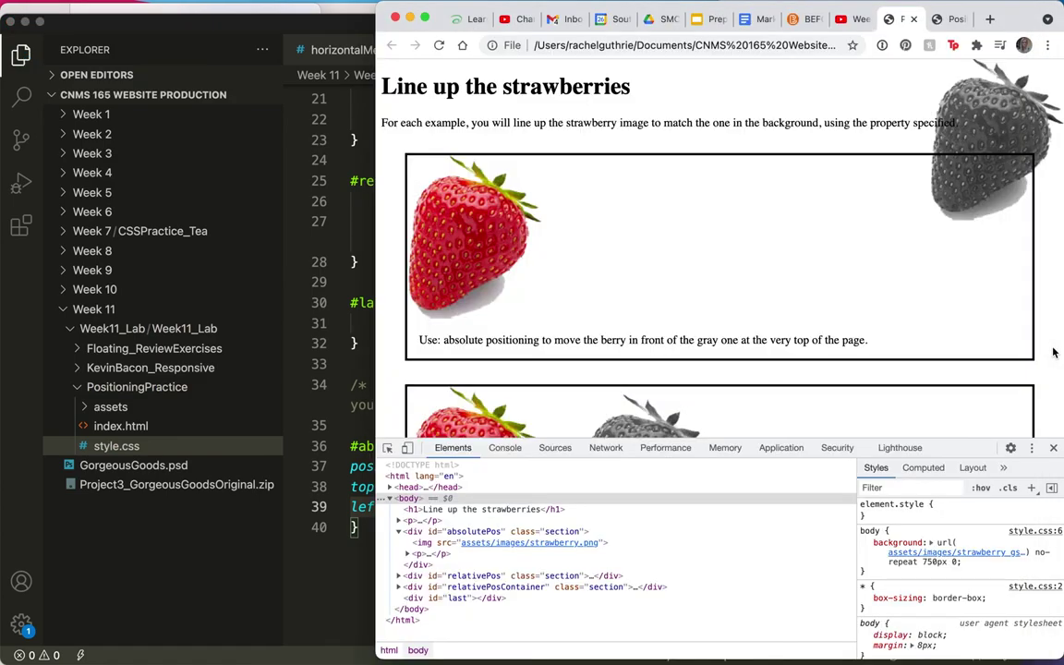
{"action": "key", "text": "super+r"}
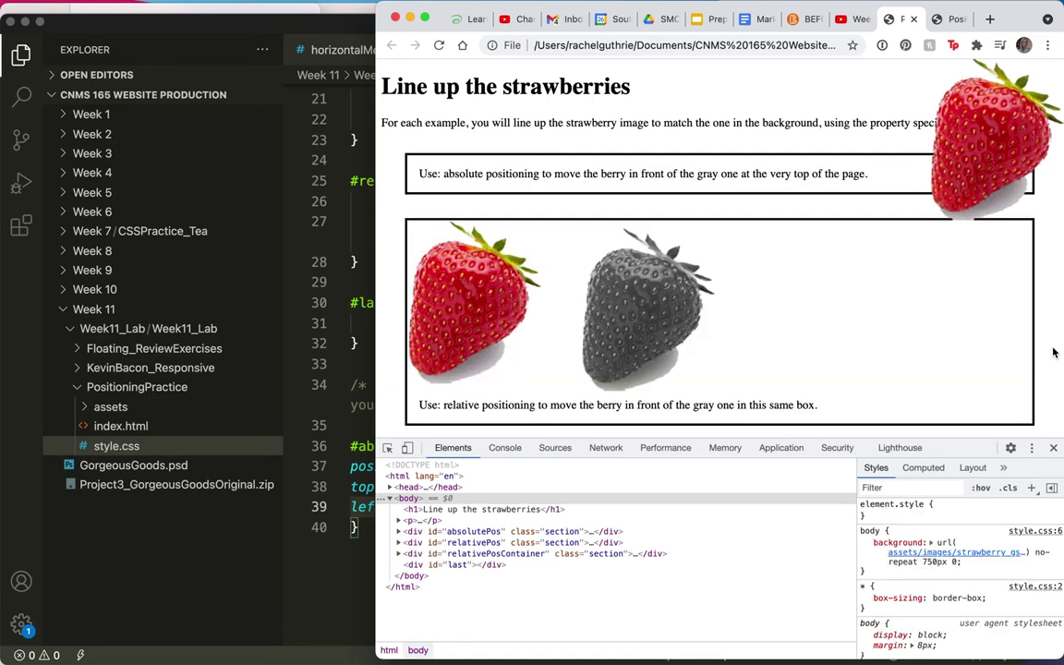